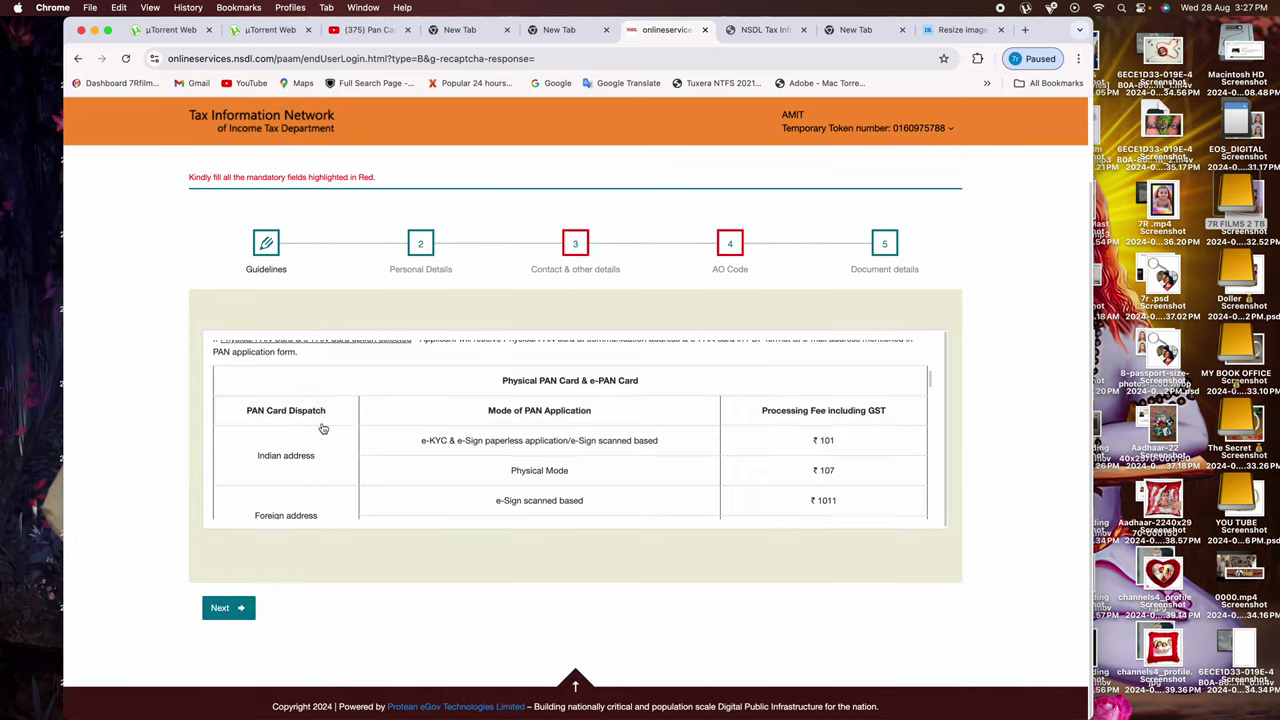
Read through the guidelines for the online PAN application, Form 49A
scroll(290, 500, up, 5)
scroll(332, 409, down, 3)
scroll(332, 409, up, 5)
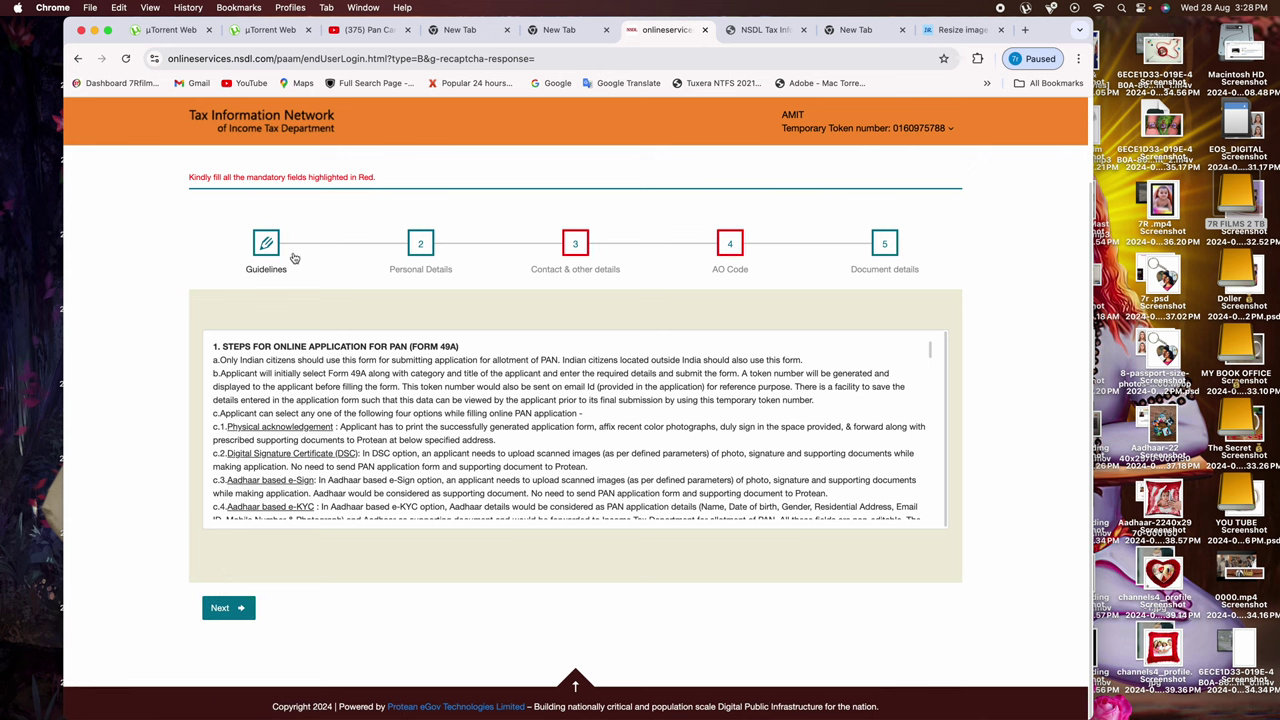
click(238, 610)
scroll(334, 580, down, 10)
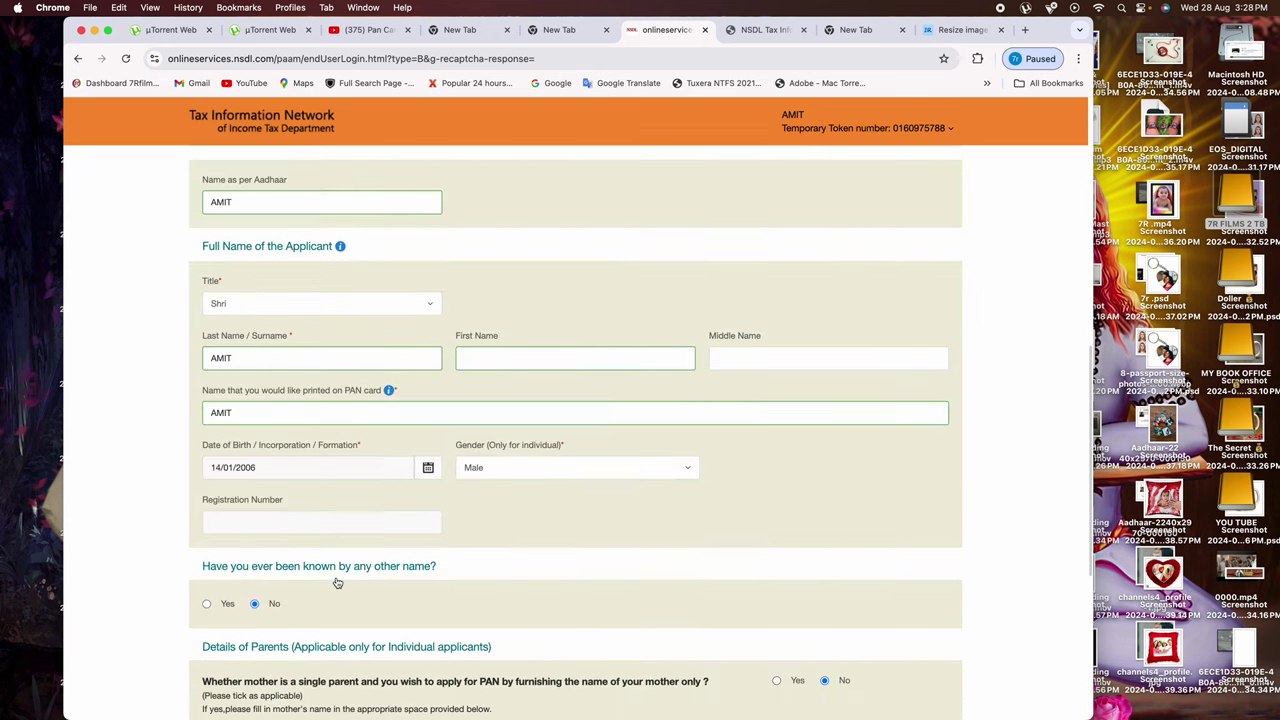
click(231, 608)
scroll(304, 600, down, 5)
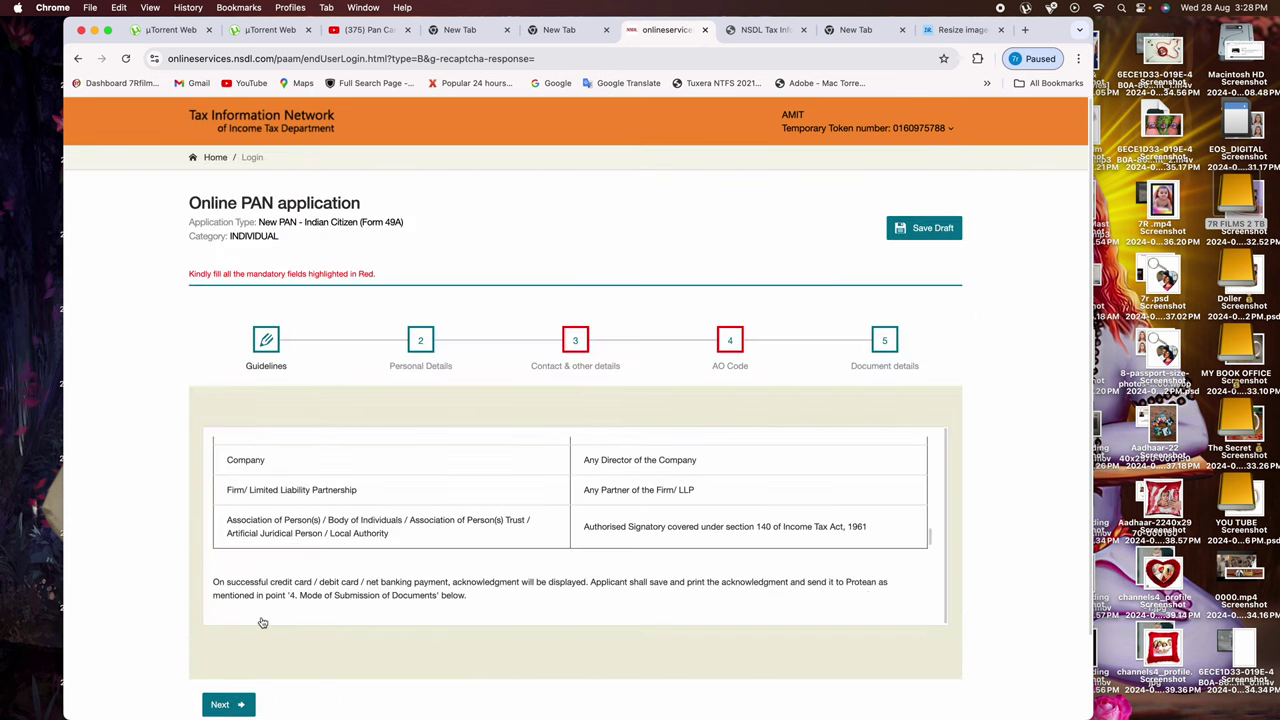
scroll(306, 600, up, 1)
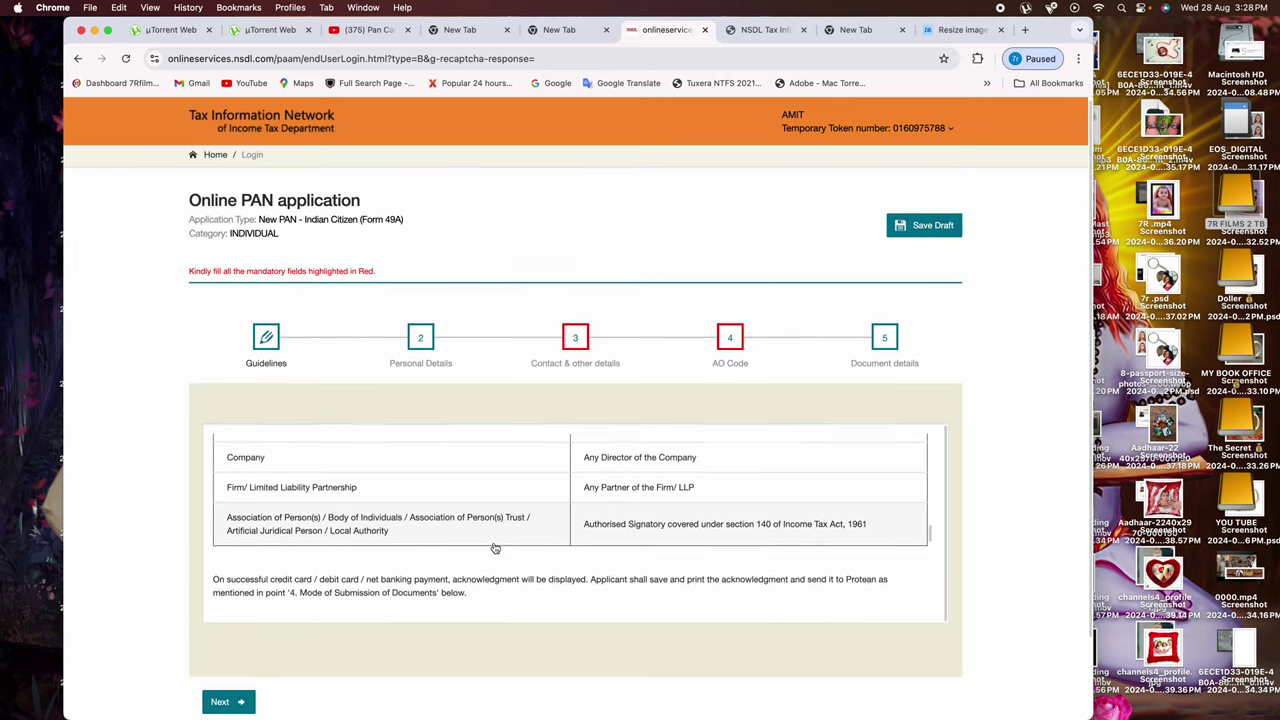
scroll(494, 548, up, 3)
scroll(494, 548, up, 5)
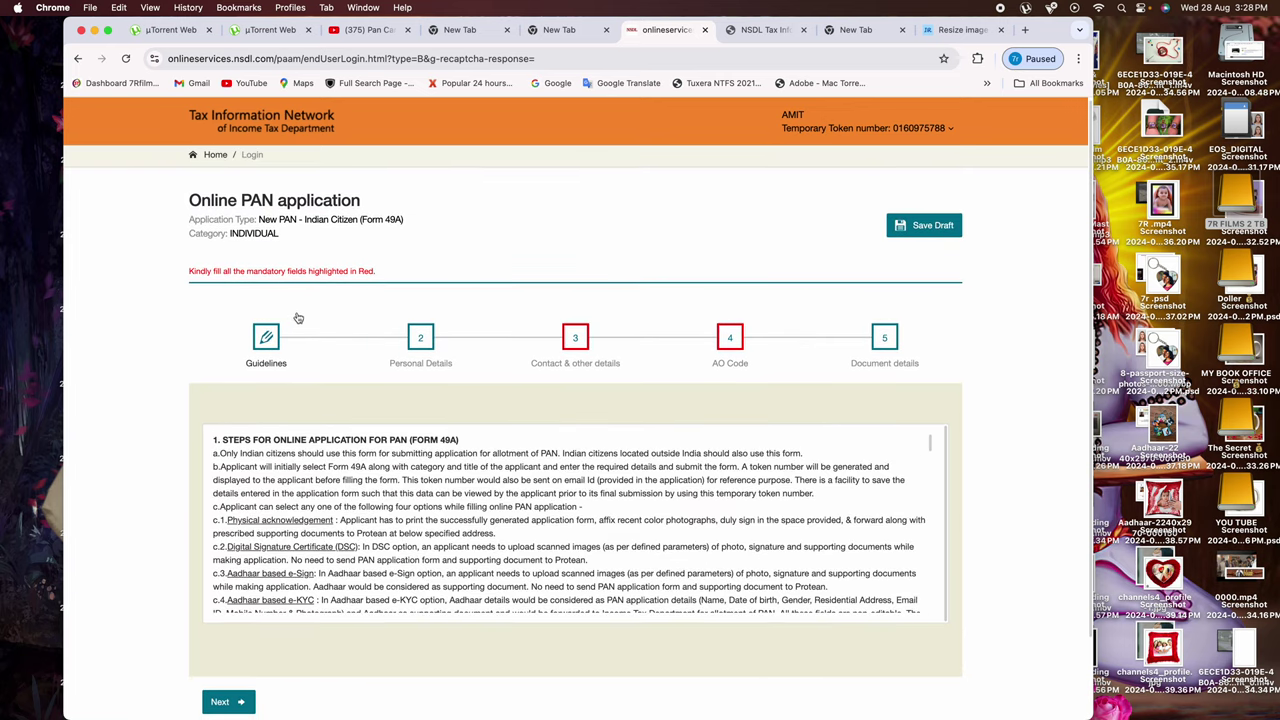
Open the Personal Details section and review the physical card choice, Aadhaar, applicant name and parents' entries
click(421, 338)
scroll(416, 488, down, 5)
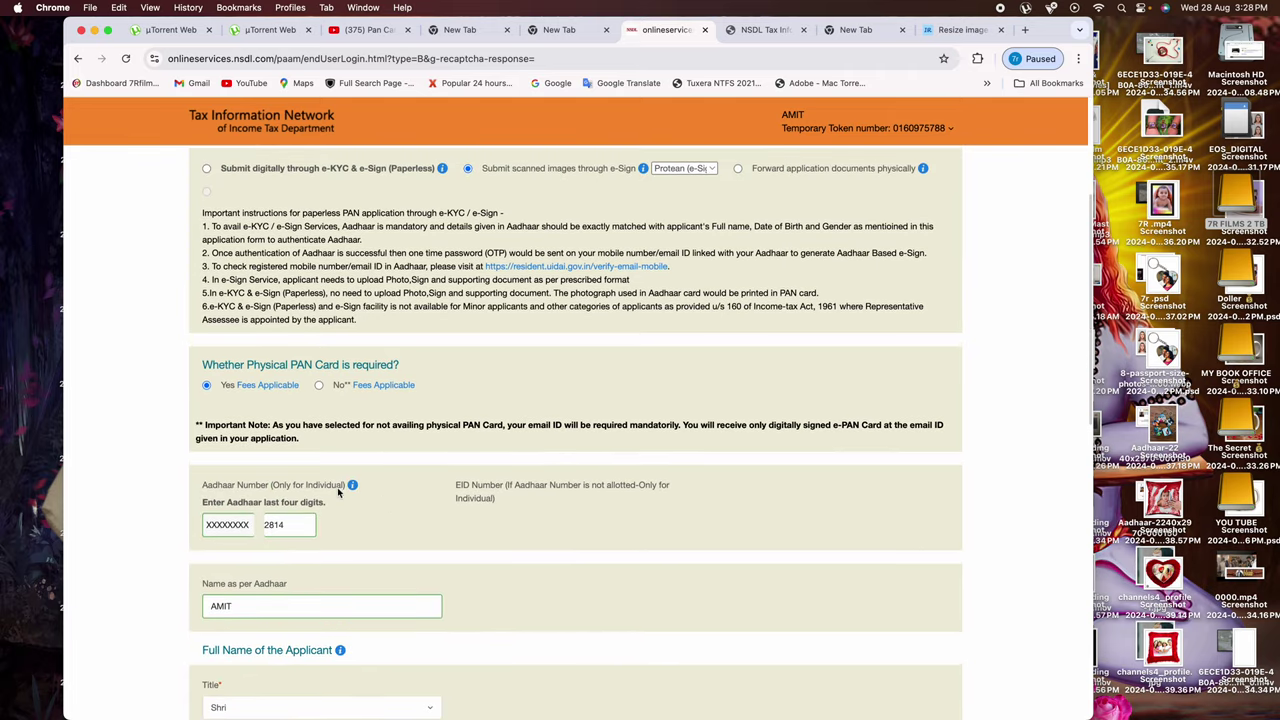
scroll(252, 596, down, 10)
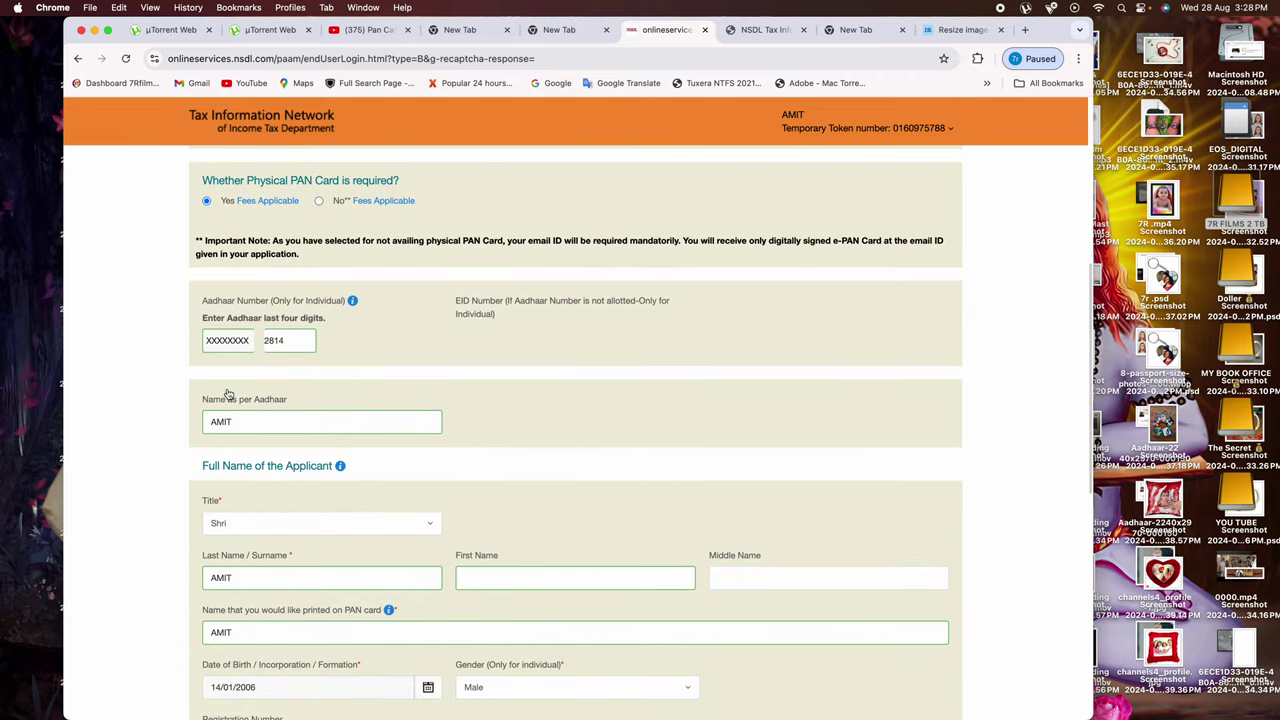
scroll(308, 535, down, 2)
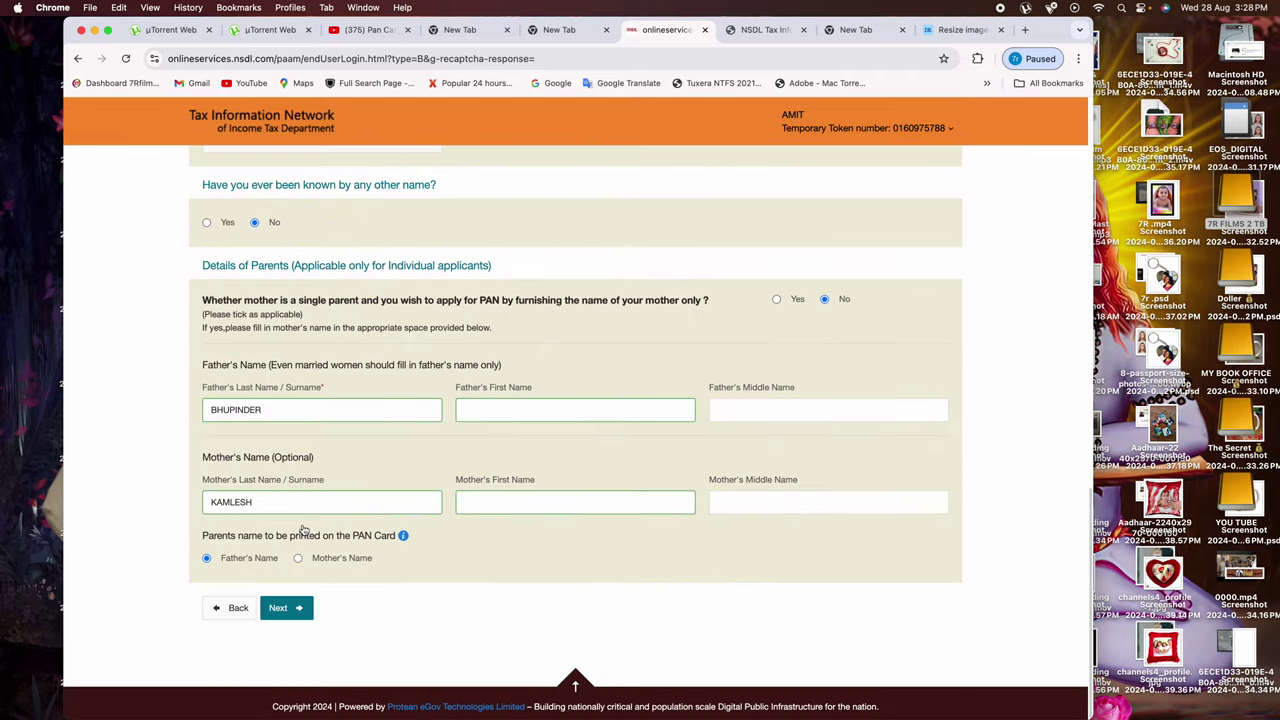
scroll(371, 510, up, 6)
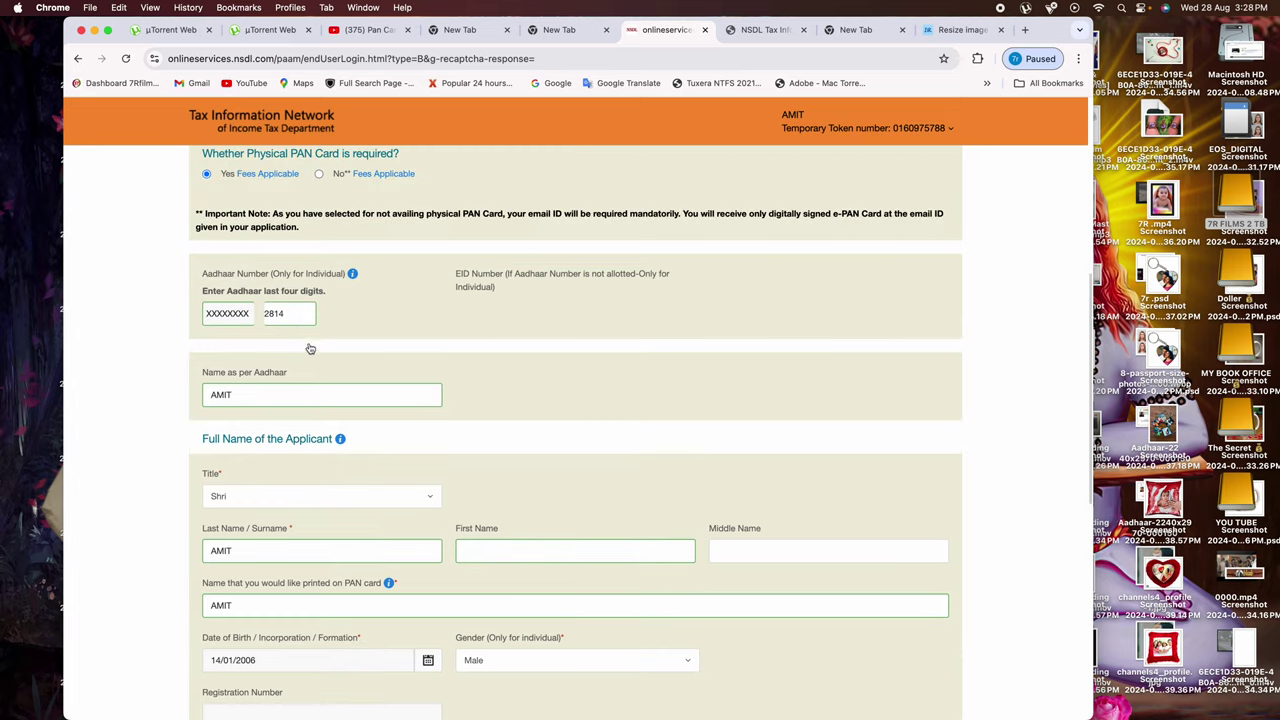
scroll(260, 335, down, 2)
scroll(251, 380, down, 2)
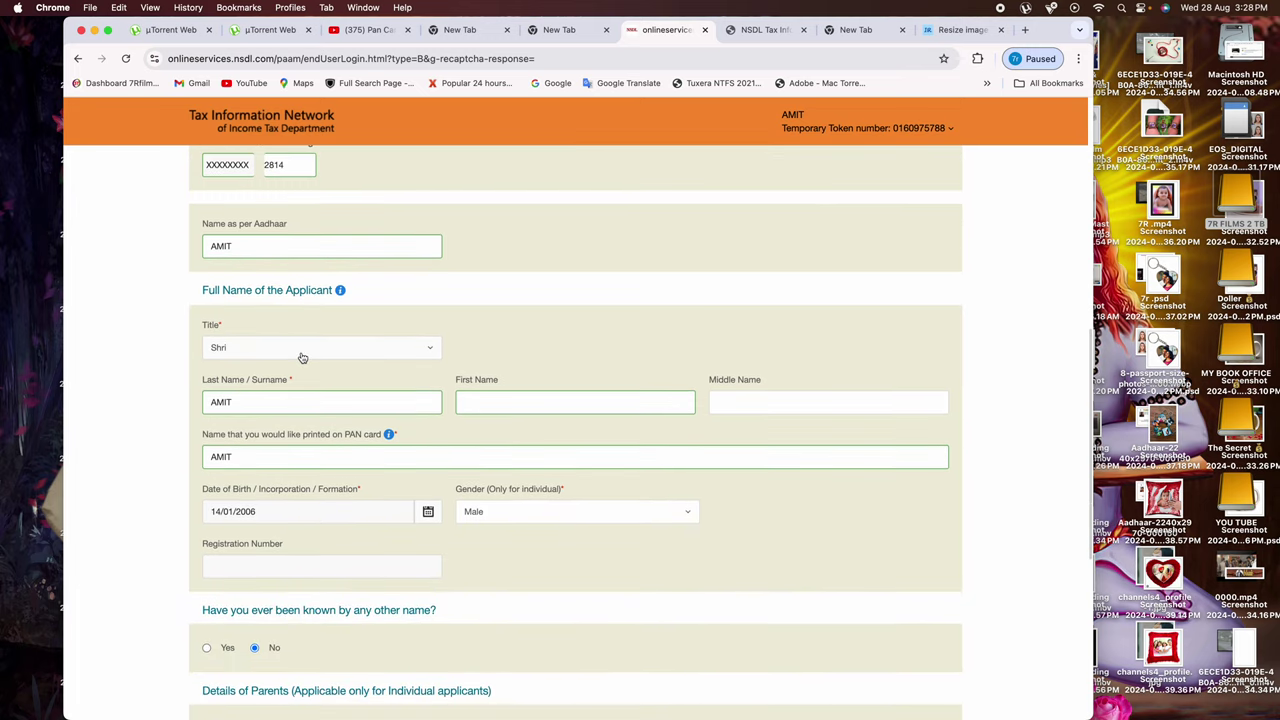
Check the available title options and the applicant's last name entry
click(238, 350)
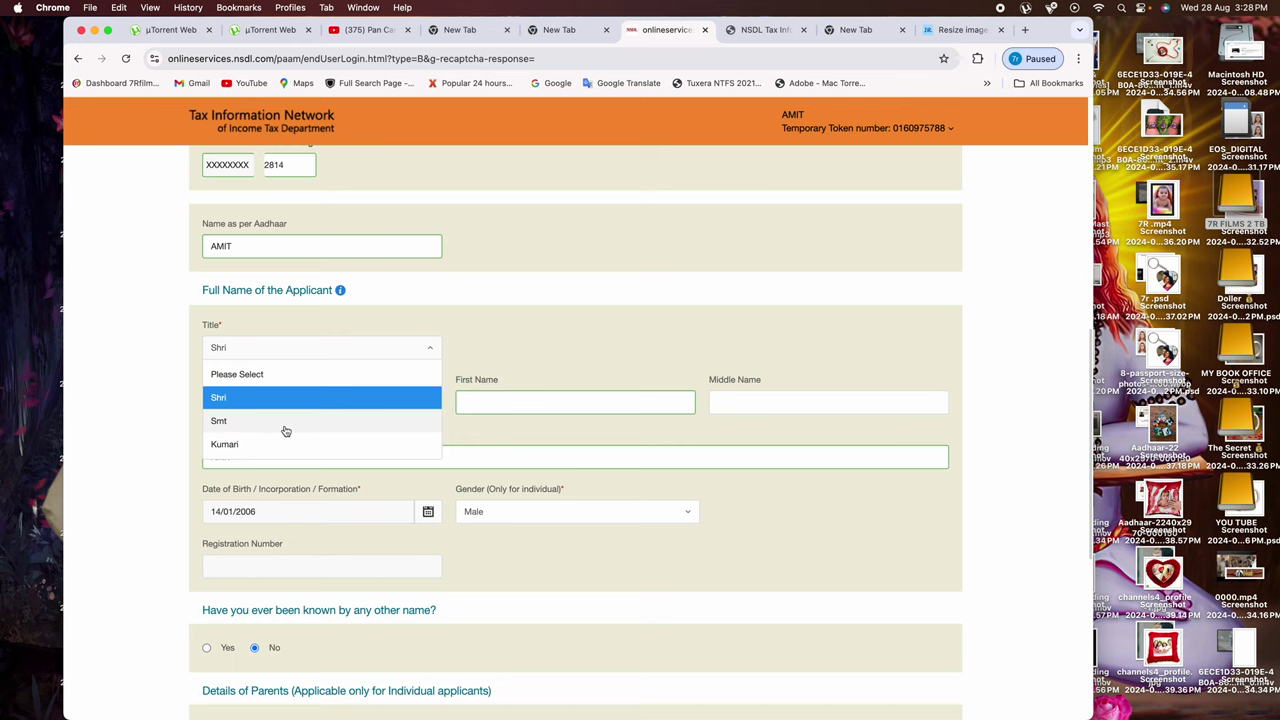
click(536, 360)
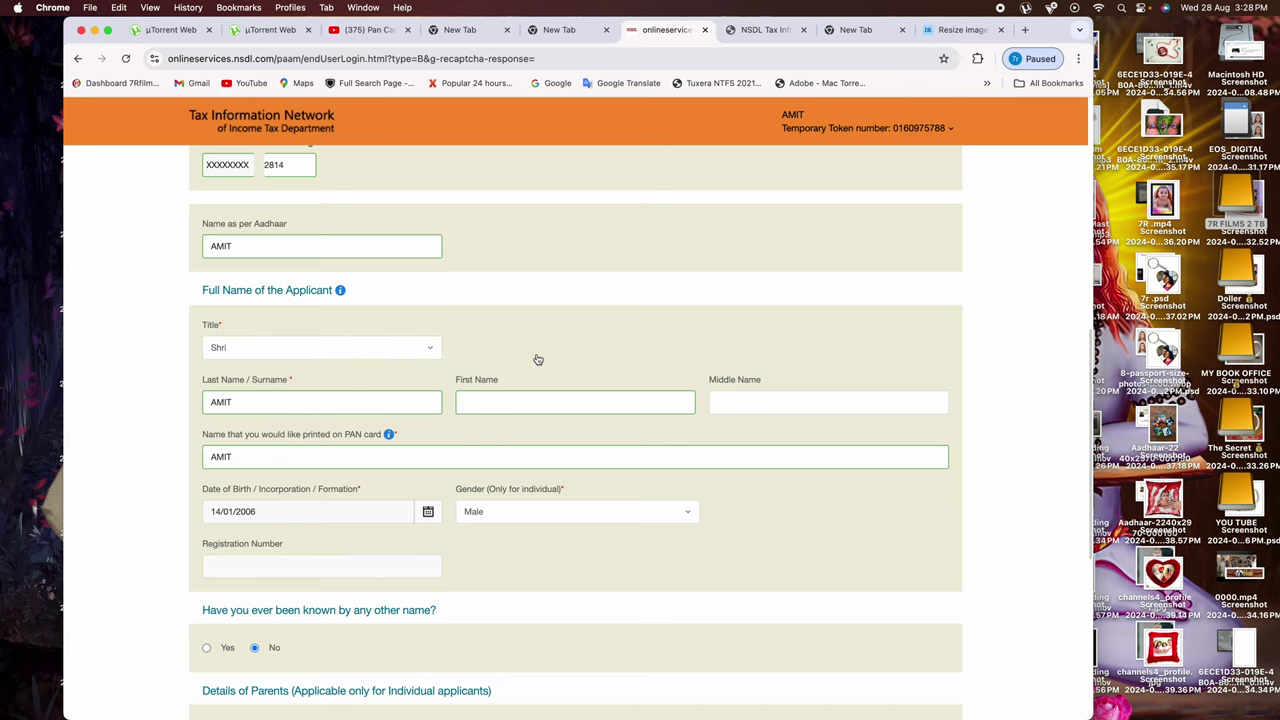
scroll(269, 422, down, 3)
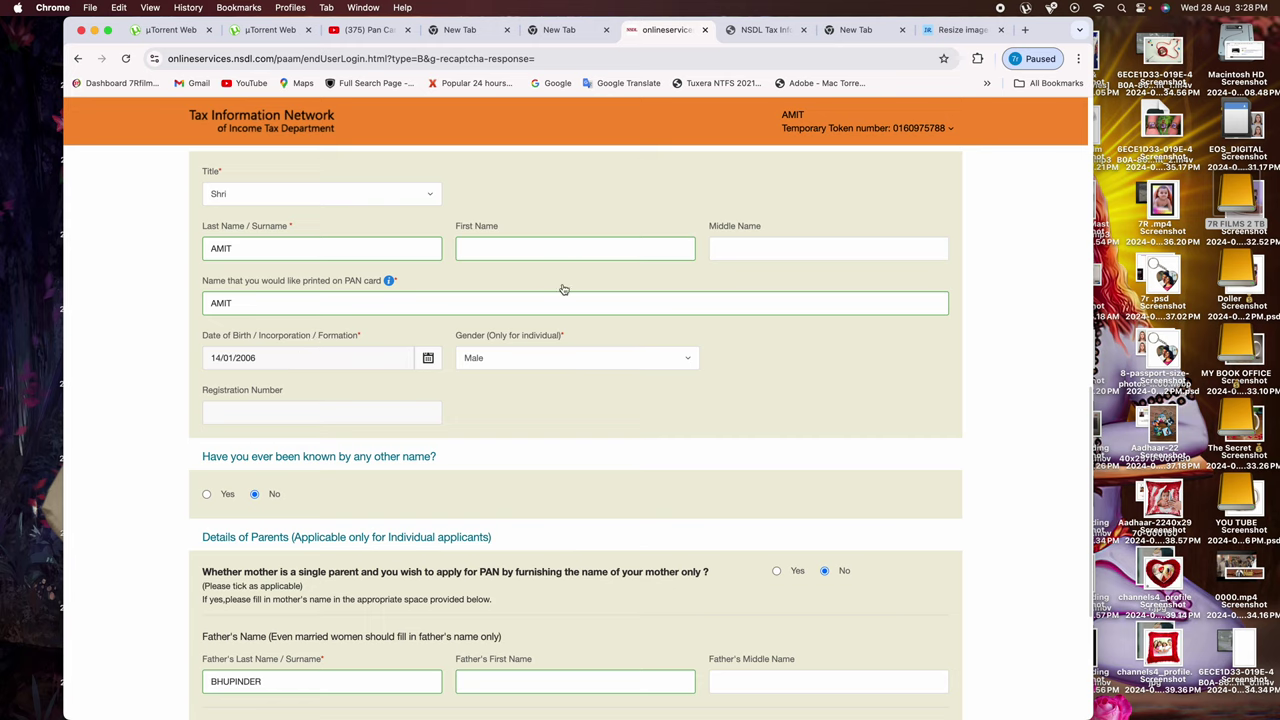
scroll(457, 334, up, 1)
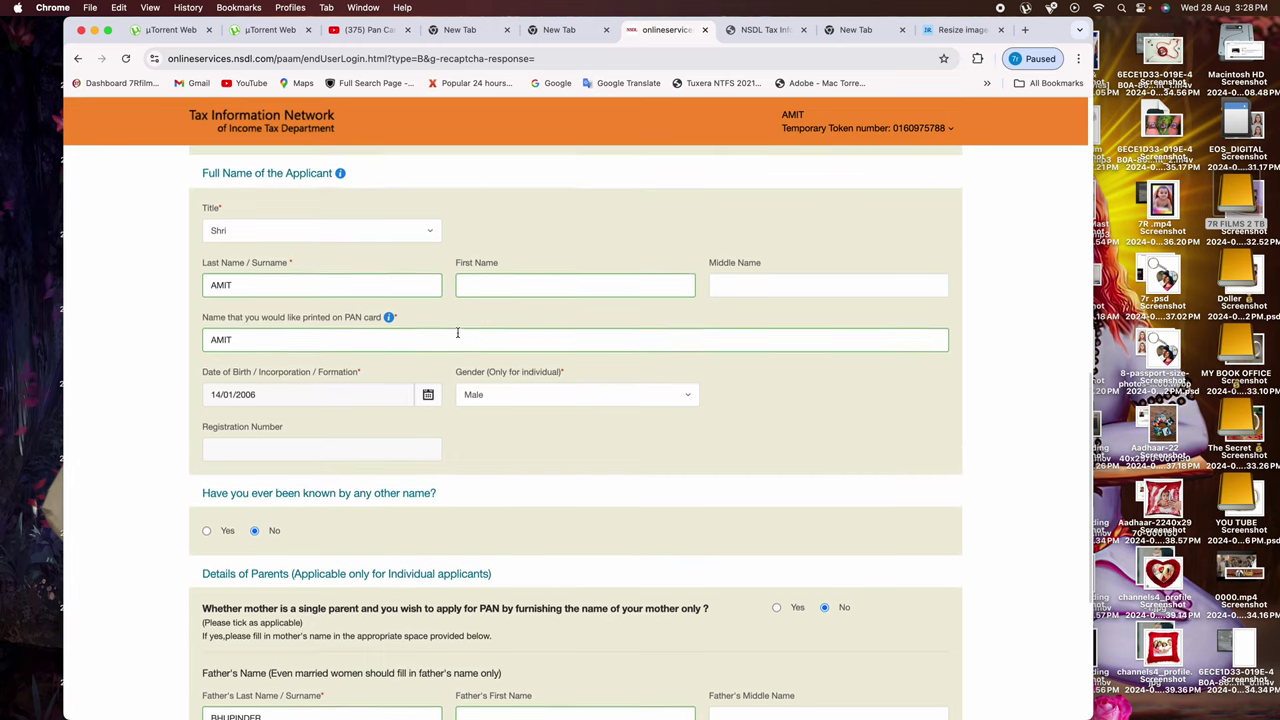
click(227, 285)
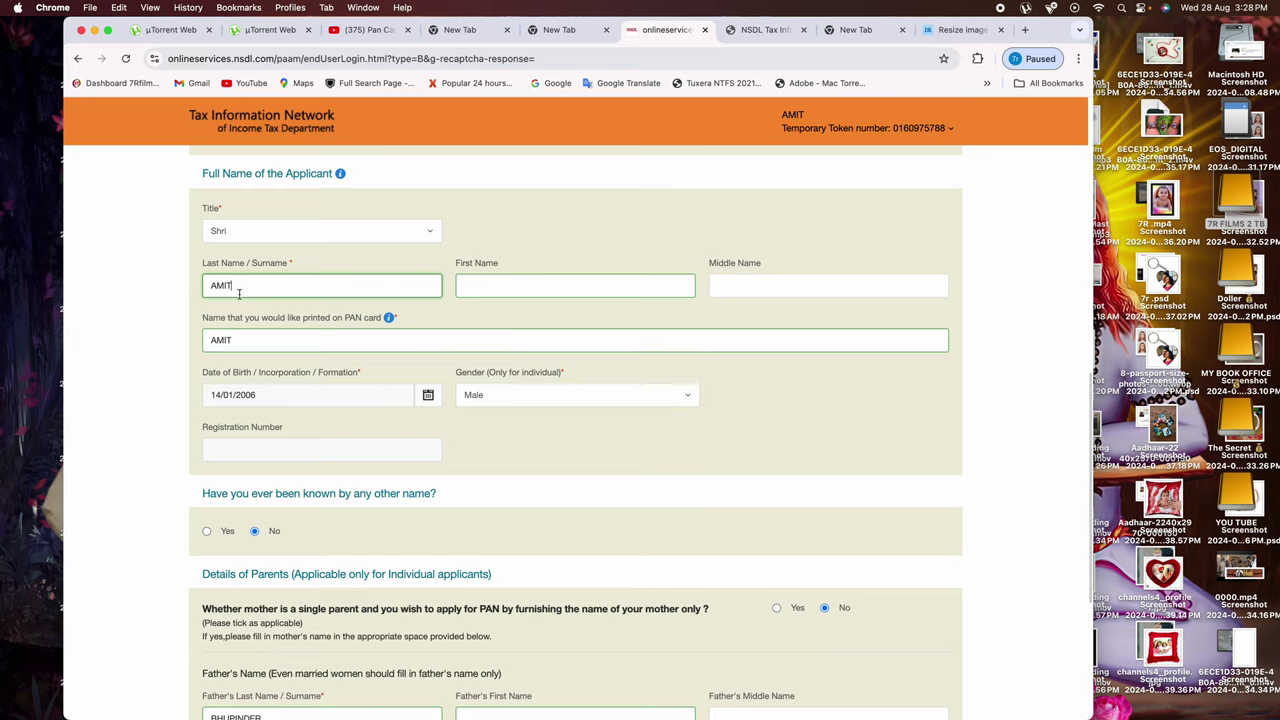
drag(249, 285, 78, 283)
Dismiss the save reminder and review the other-name answer and parents' details
scroll(260, 380, down, 3)
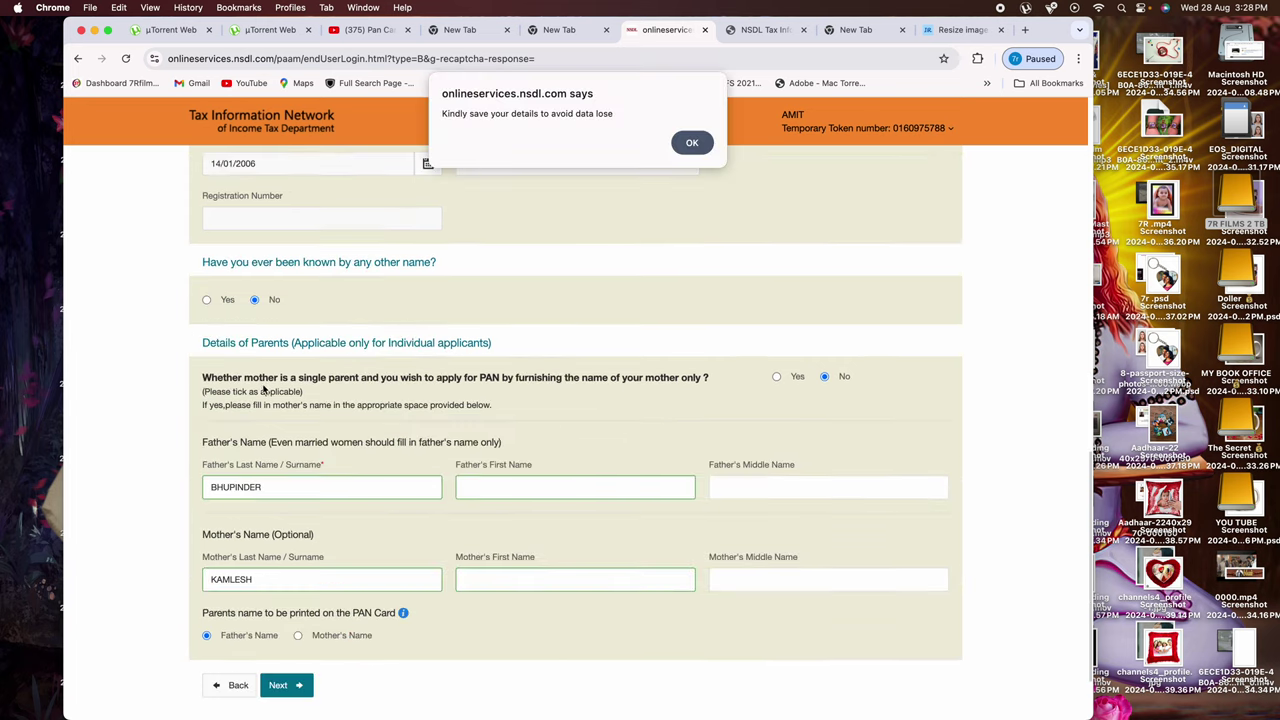
click(692, 142)
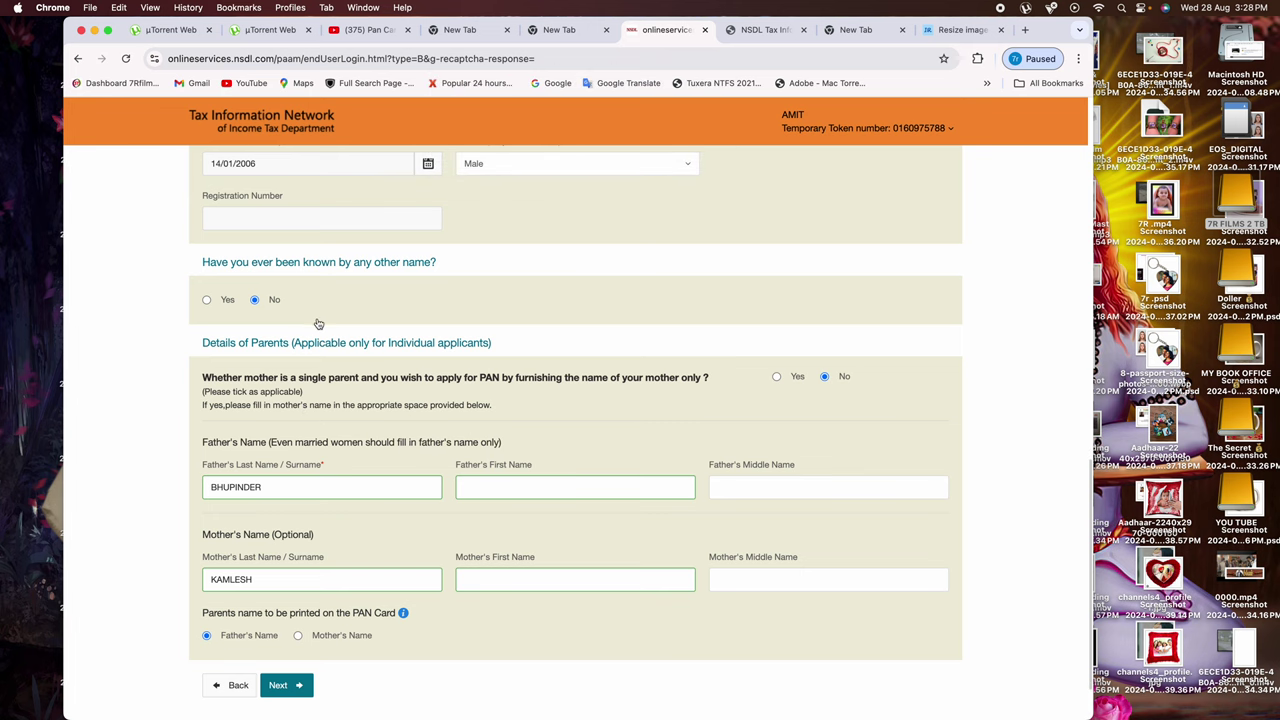
scroll(388, 330, down, 2)
scroll(300, 325, up, 2)
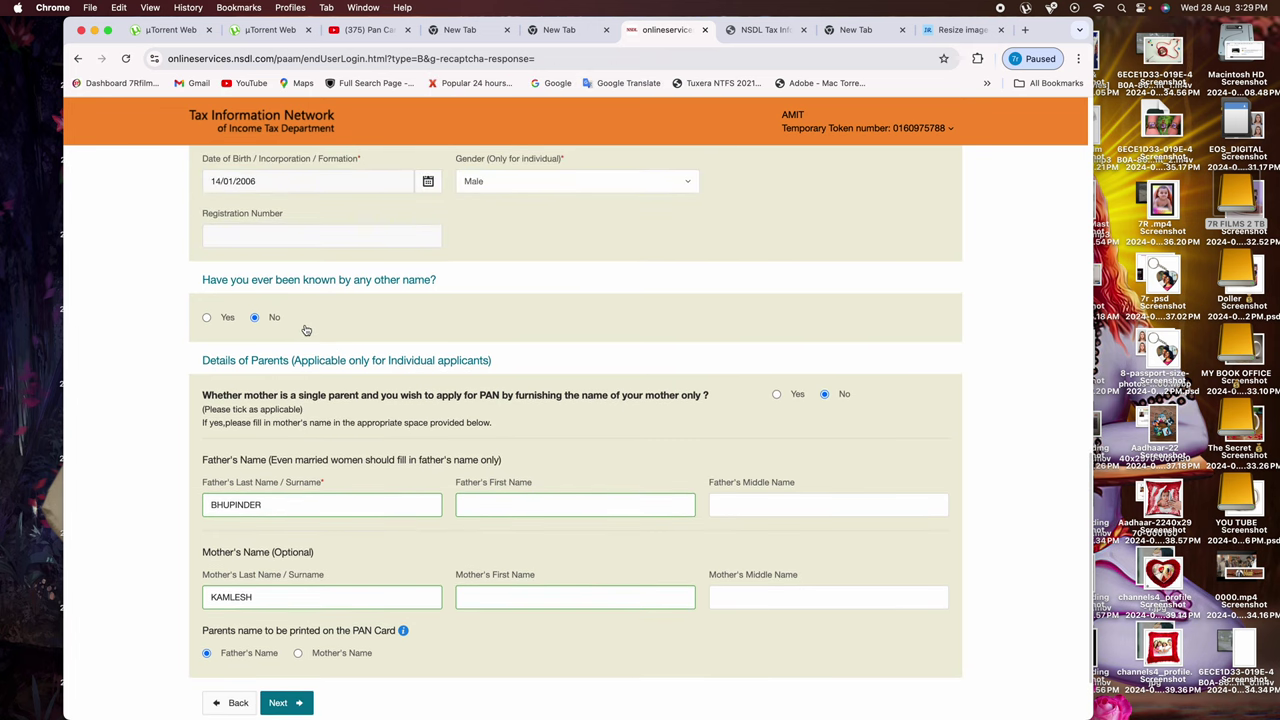
scroll(310, 335, down, 2)
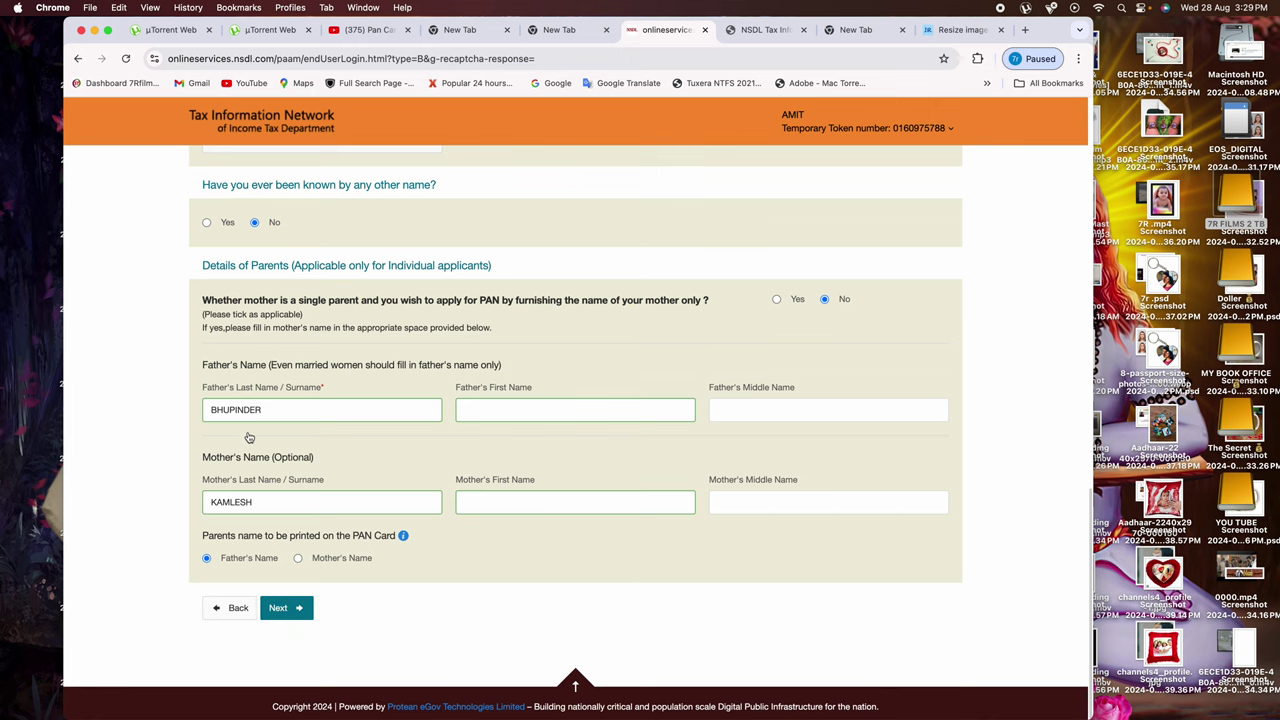
Continue to the Contact & other details section and review the income source, residence and office addresses, phone and e-mail entries
click(286, 608)
scroll(563, 528, down, 2)
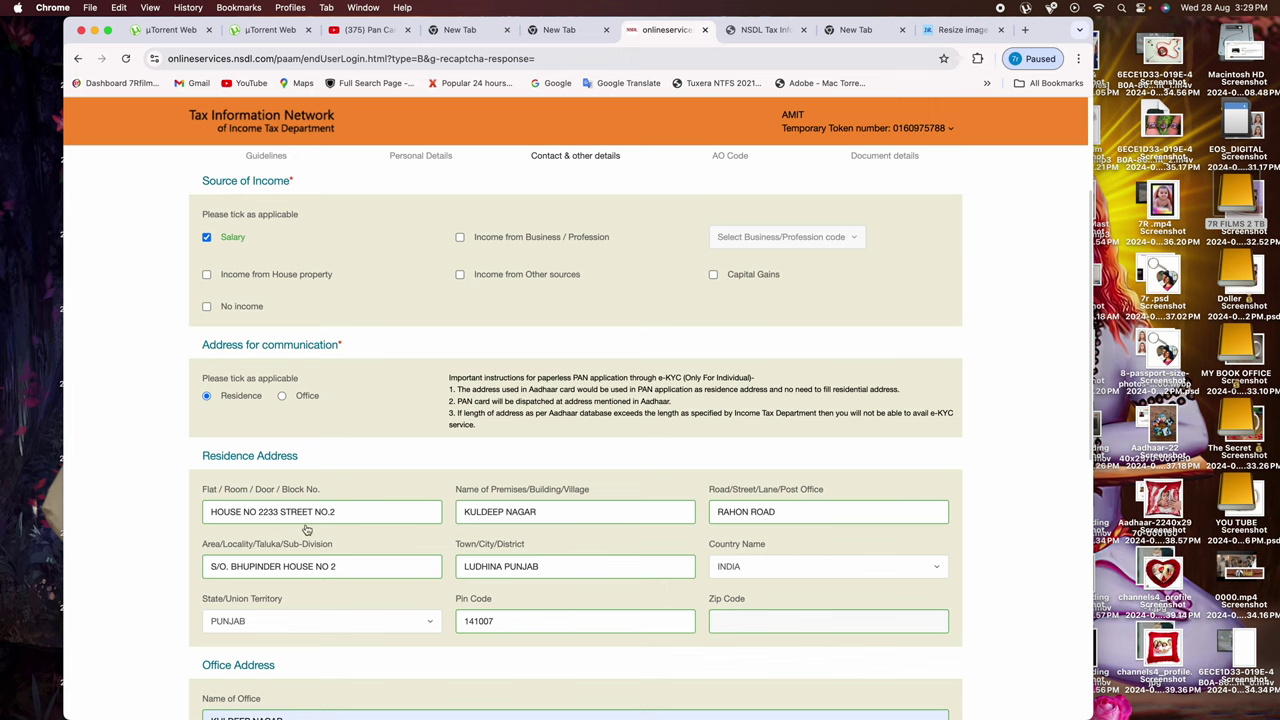
scroll(349, 500, down, 5)
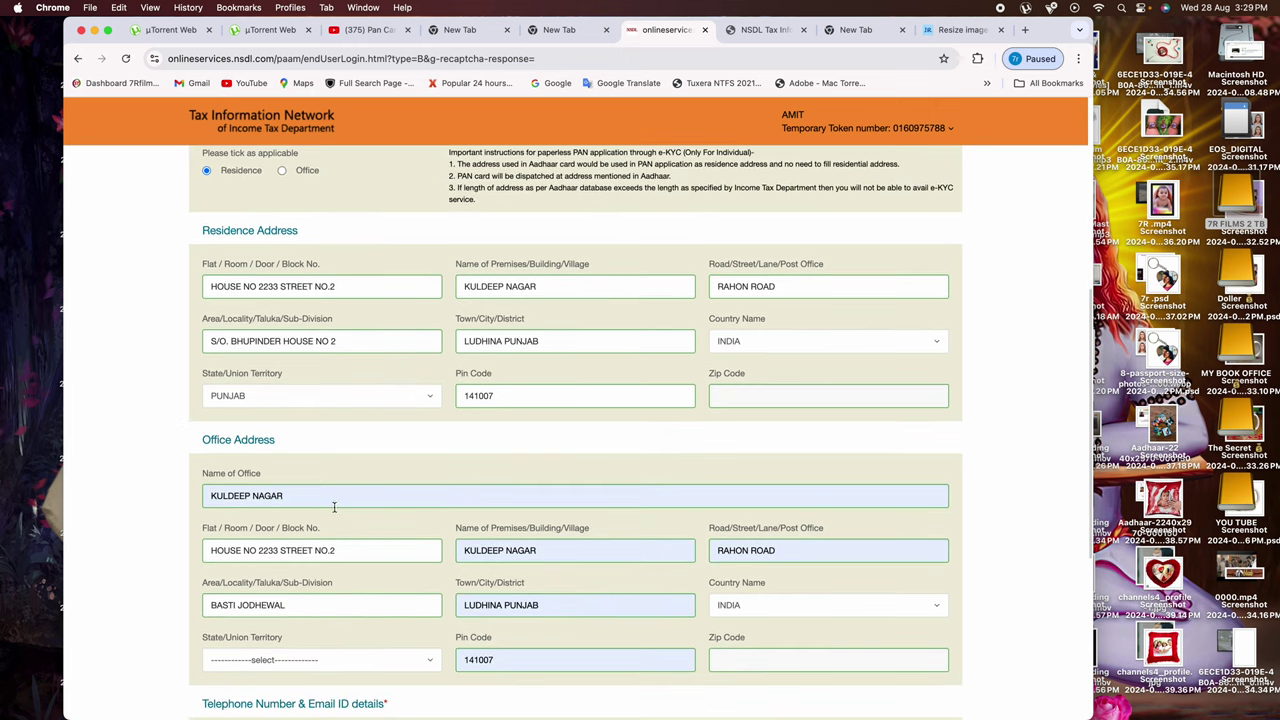
scroll(334, 506, down, 2)
scroll(220, 402, down, 1)
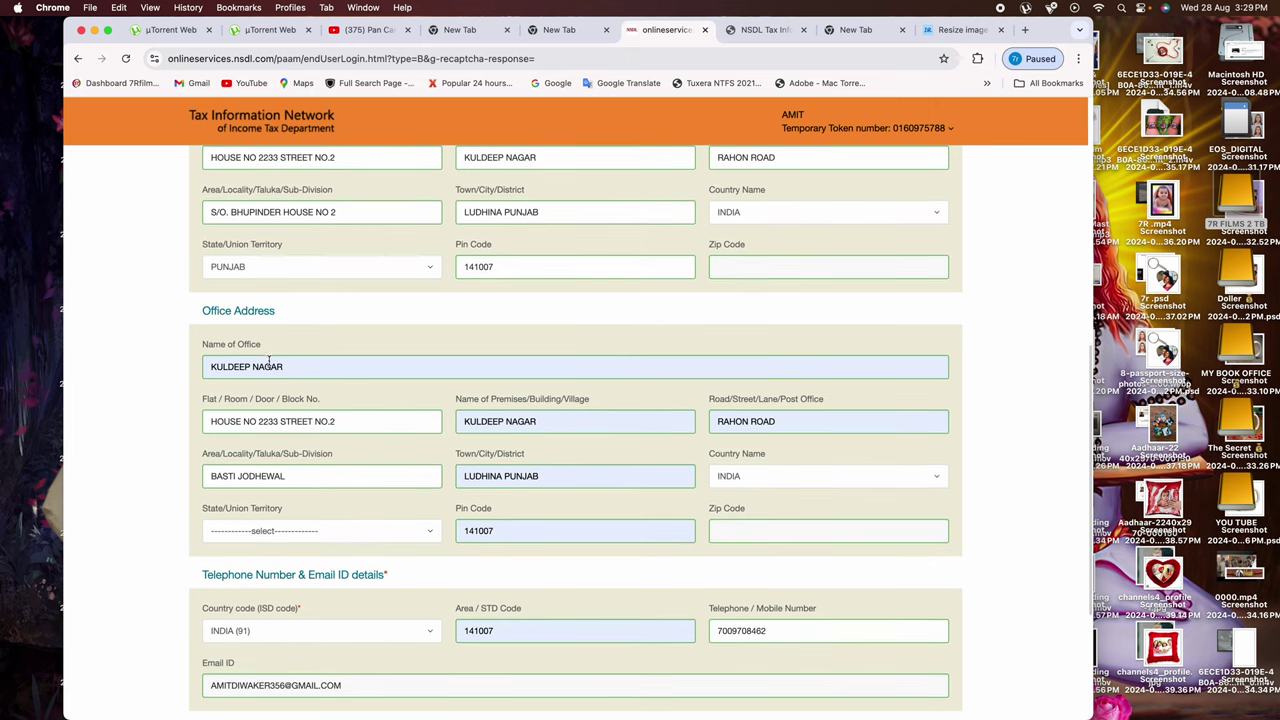
scroll(370, 398, up, 1)
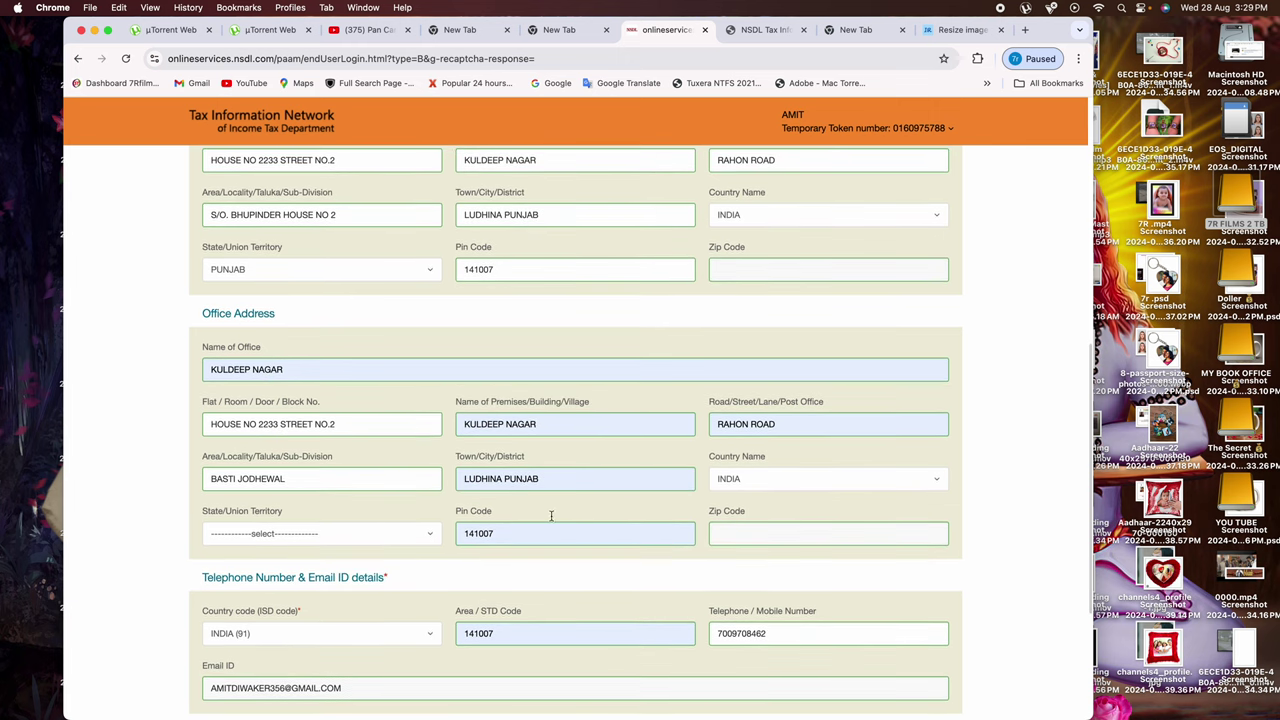
scroll(300, 254, up, 2)
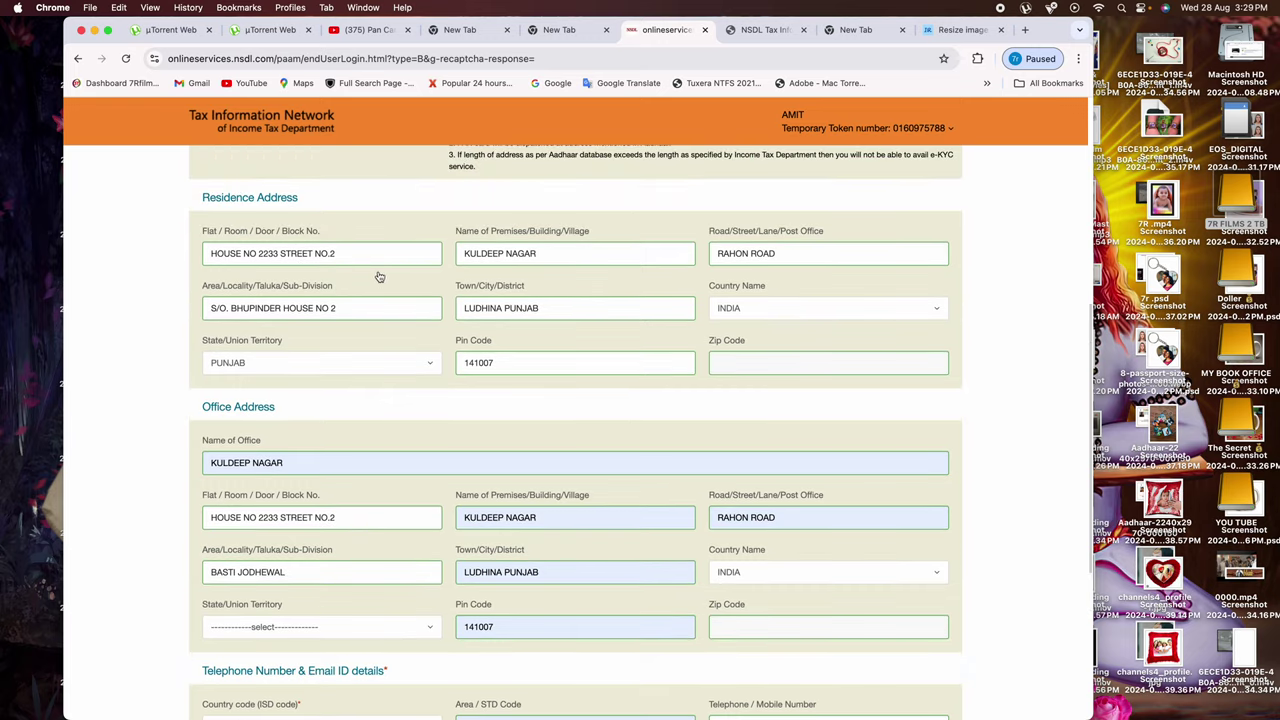
scroll(543, 341, down, 5)
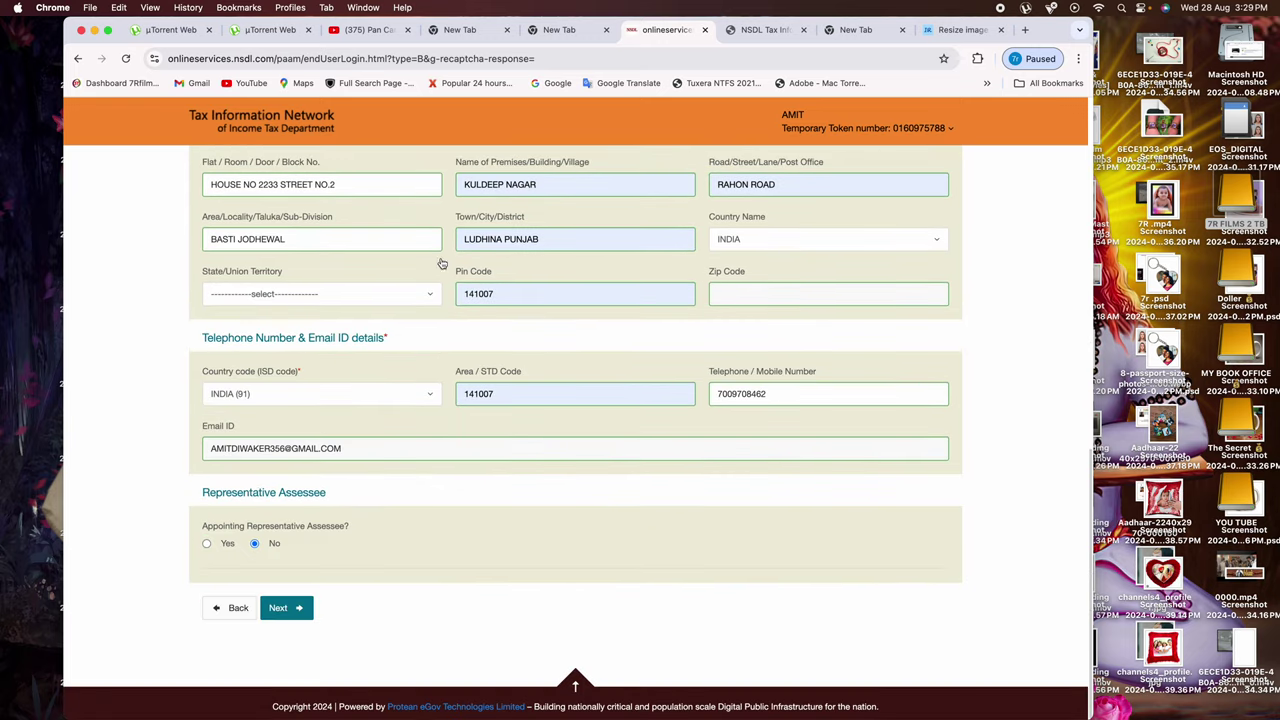
scroll(432, 366, up, 2)
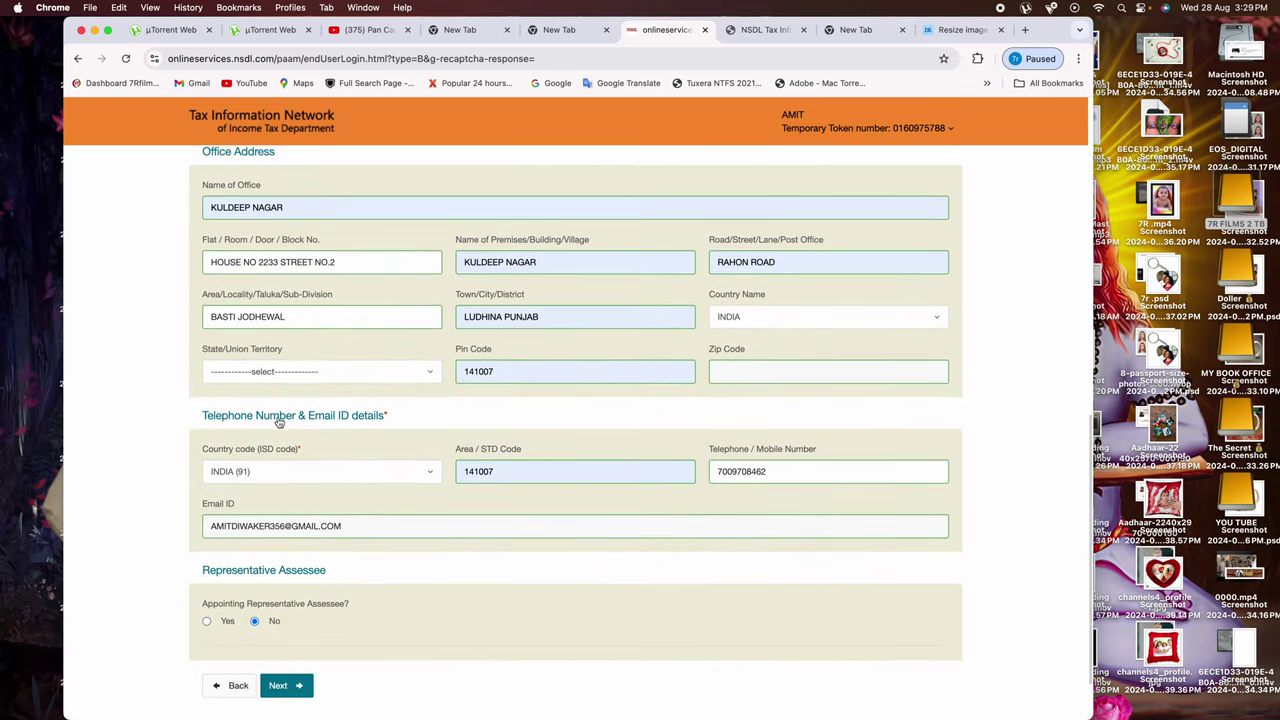
scroll(250, 435, down, 1)
scroll(420, 470, up, 5)
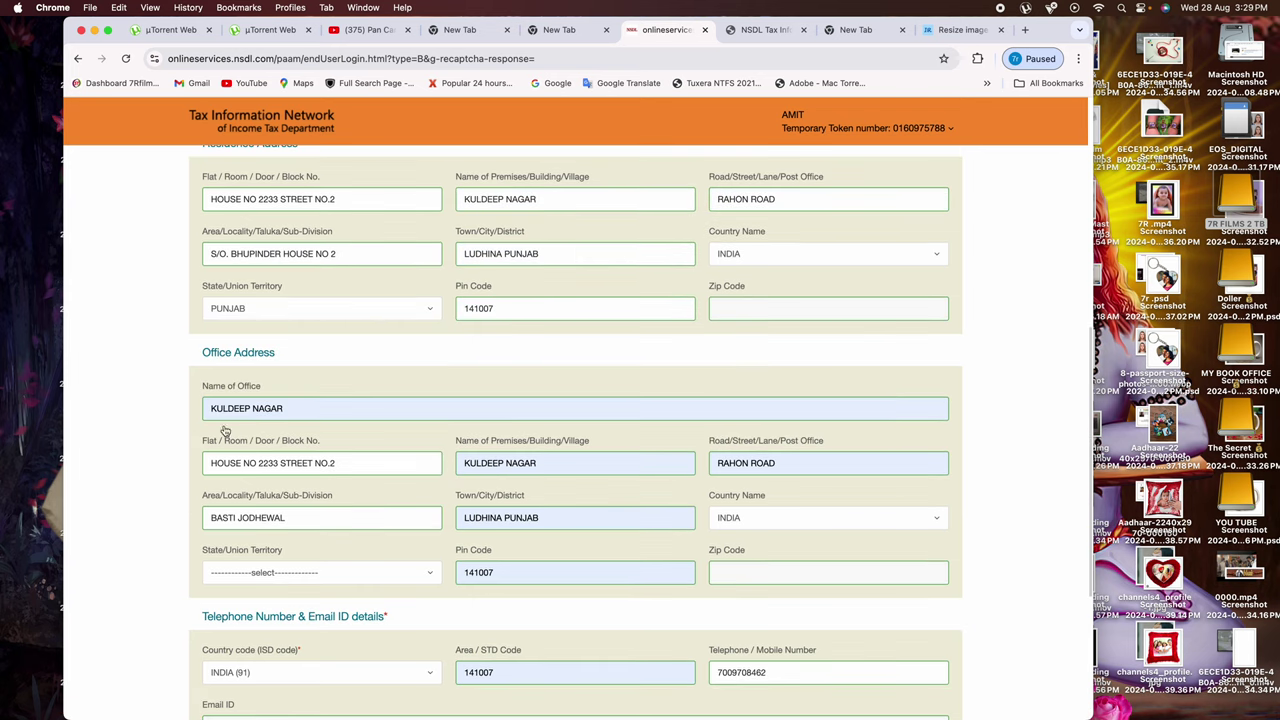
scroll(405, 475, down, 5)
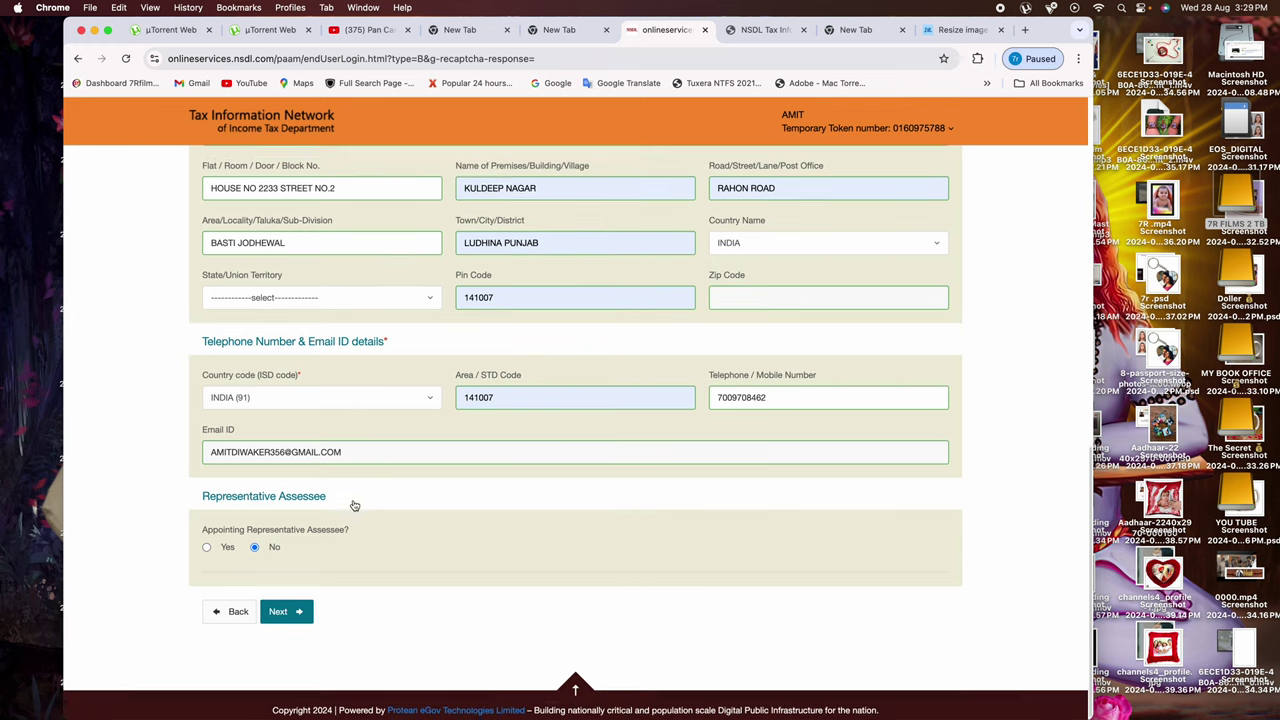
scroll(350, 526, down, 1)
Continue to the AO Code section and compare its code fields with the open AO code search list for Ludhiana
click(286, 608)
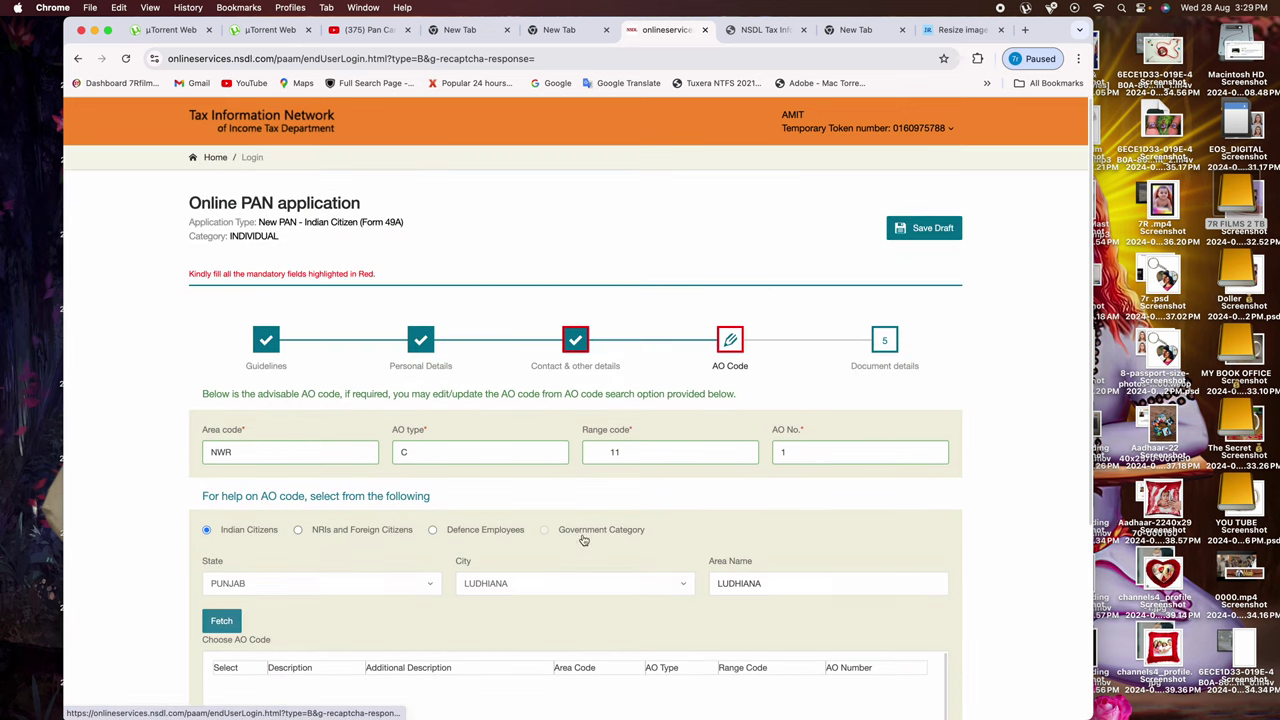
scroll(363, 466, down, 3)
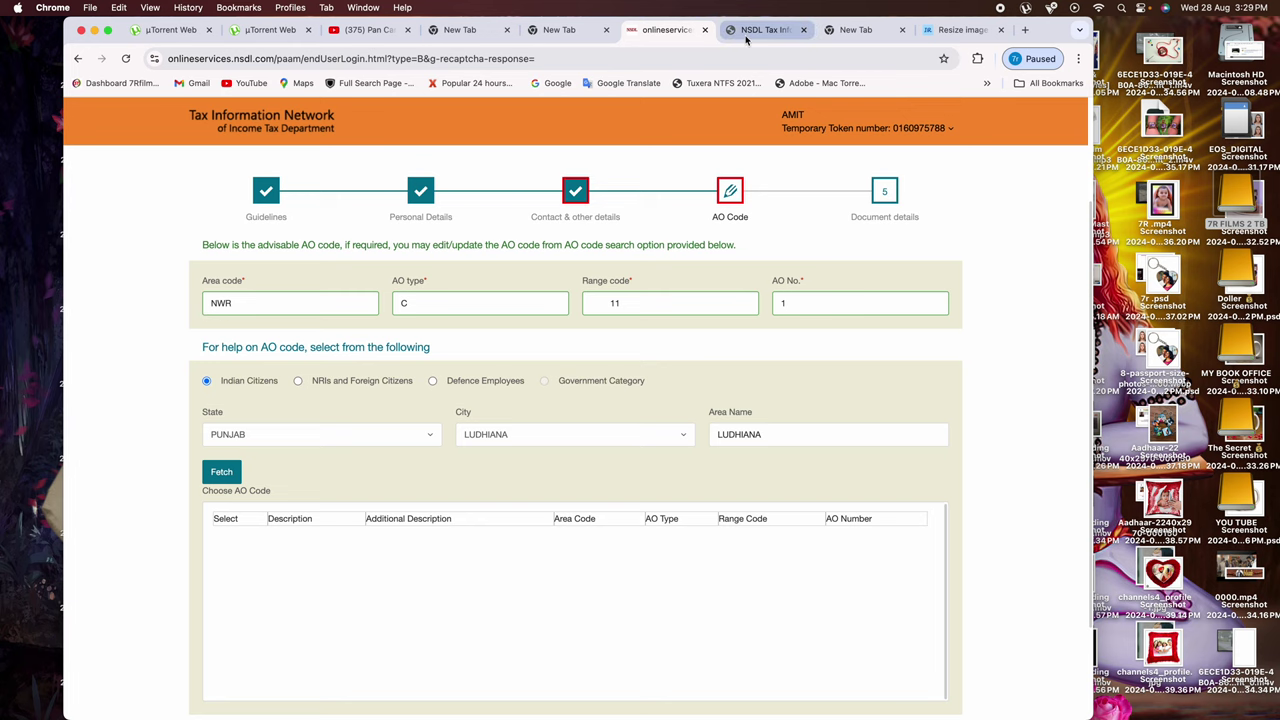
key(ctrl+Tab)
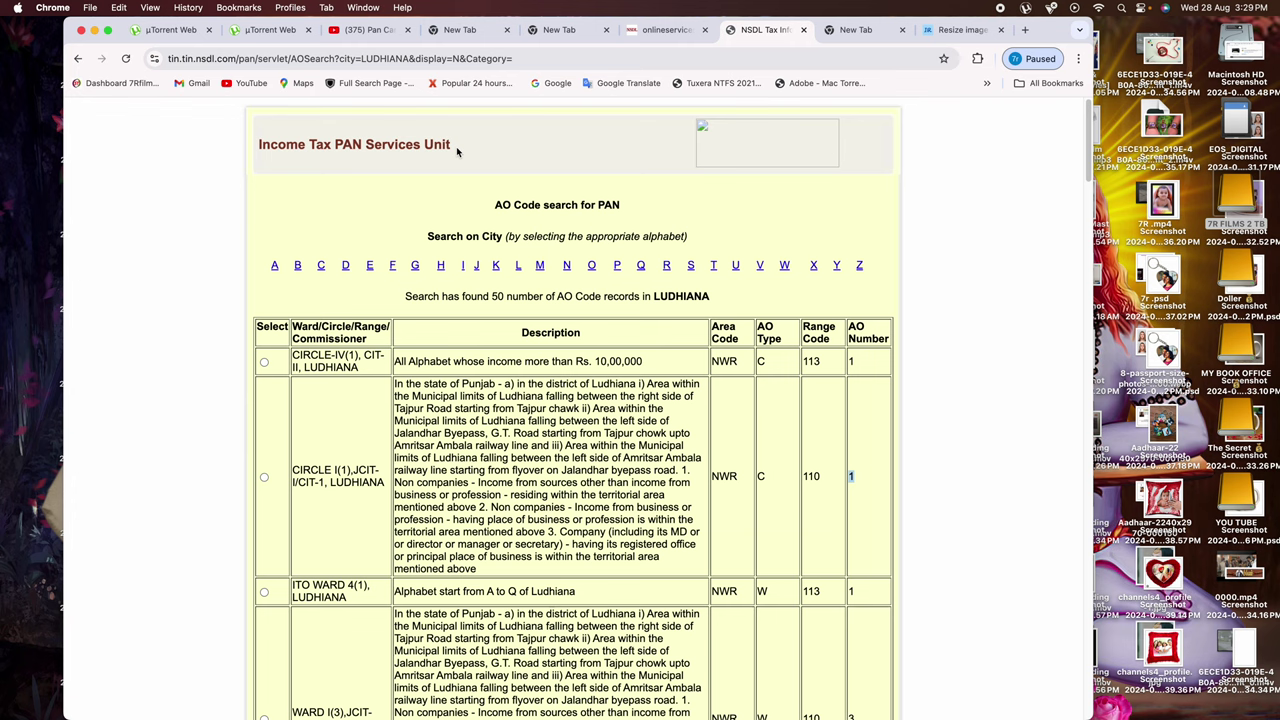
click(670, 31)
click(771, 33)
click(660, 30)
scroll(604, 390, up, 1)
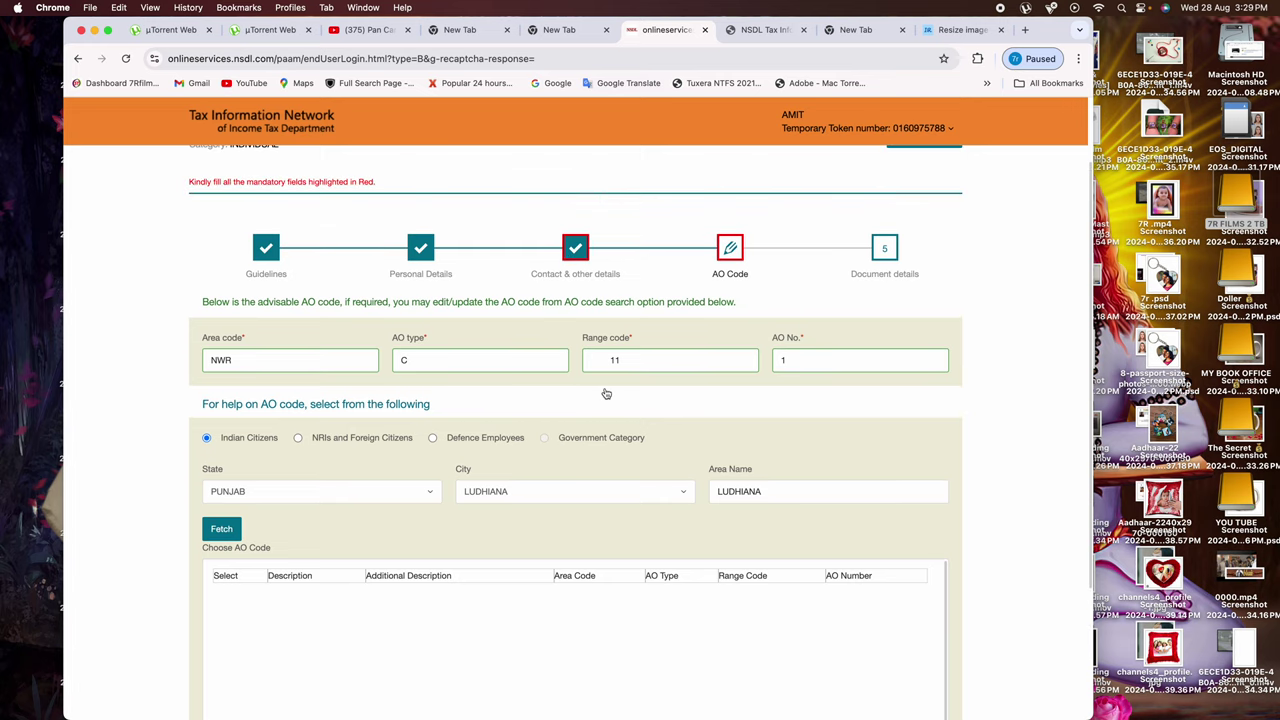
click(768, 30)
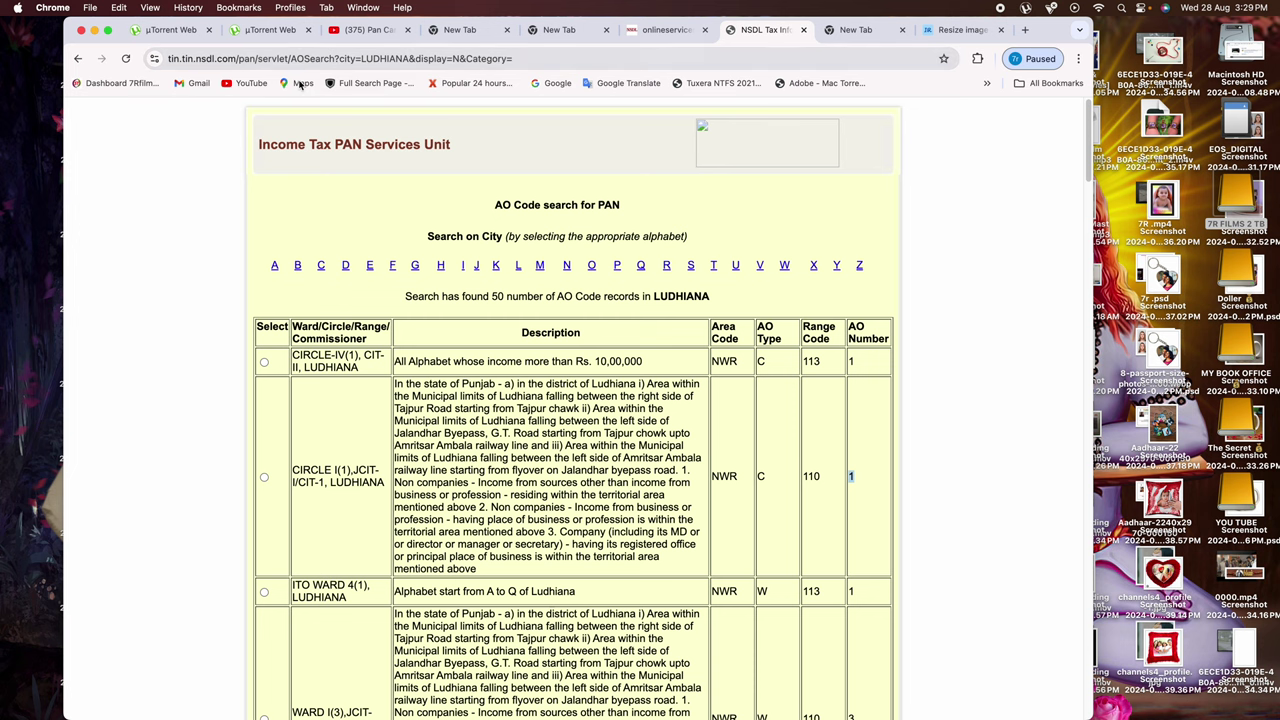
Return from the AO code list through the city search to the Google results for the AO code hint text
click(78, 59)
click(78, 60)
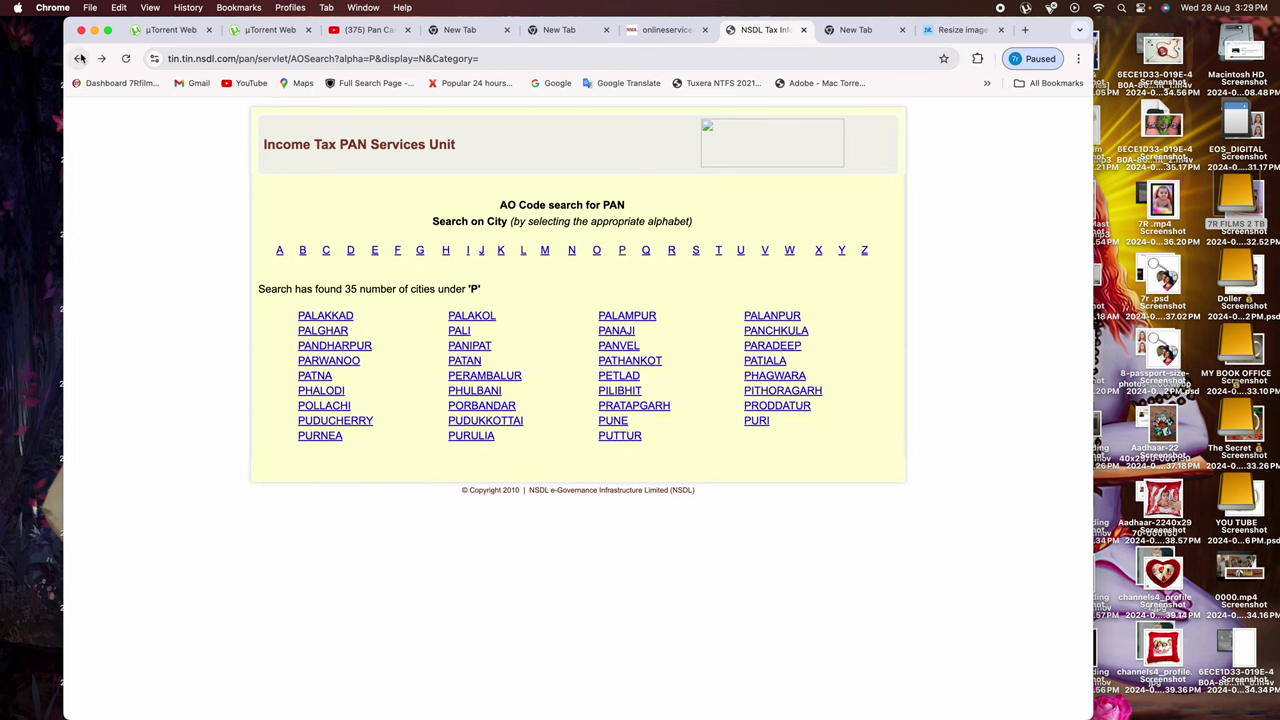
click(78, 60)
click(78, 60)
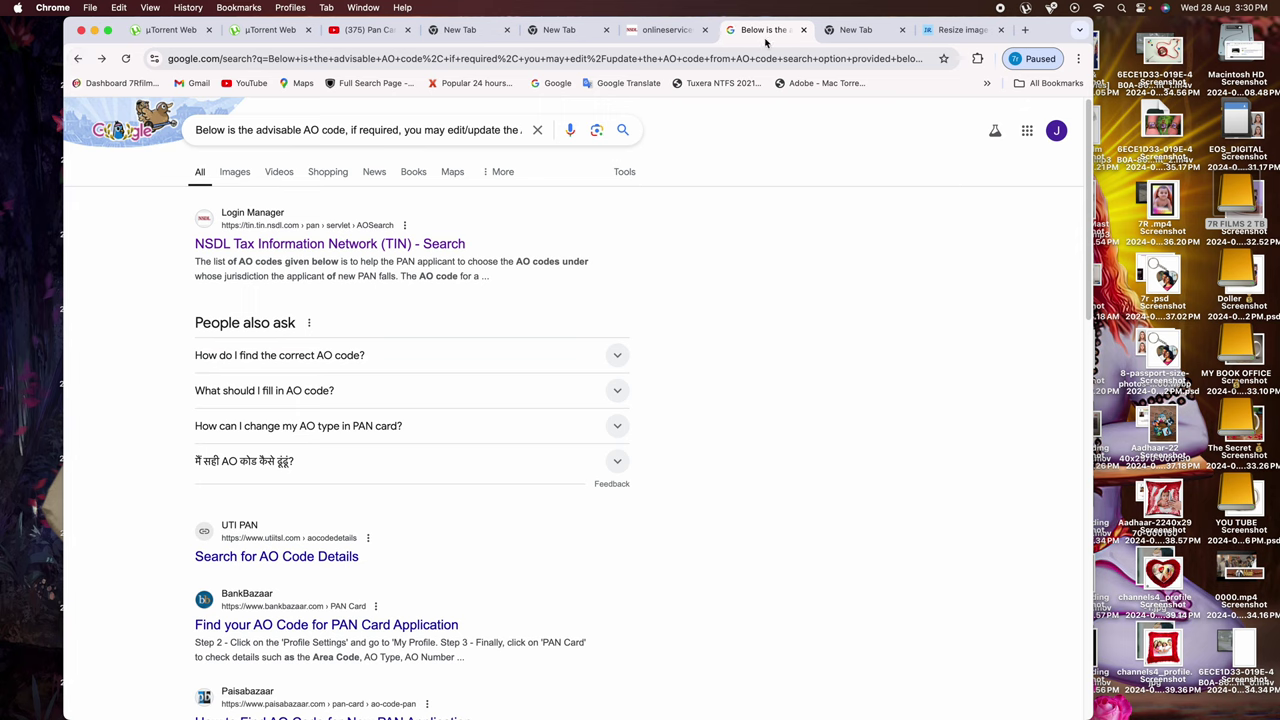
Open the NSDL AO code search from the Google results and list the AO codes for the city LUDHIANA under letter L
click(662, 30)
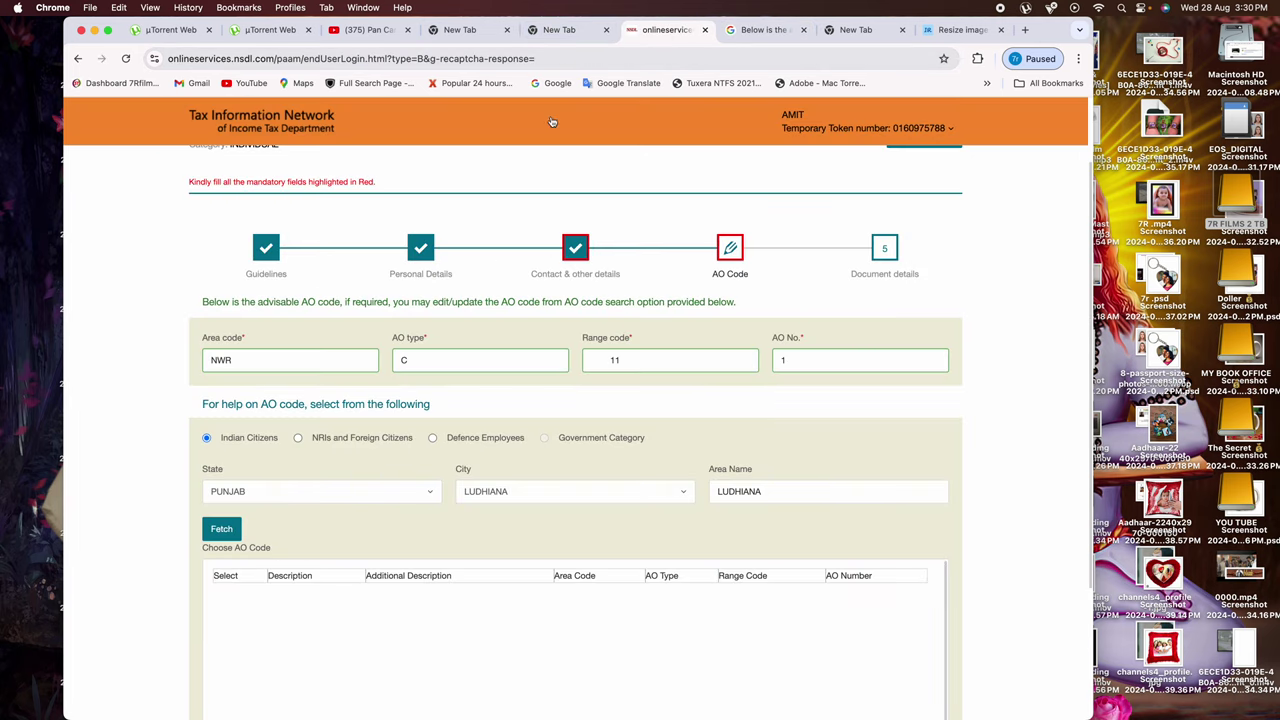
click(762, 32)
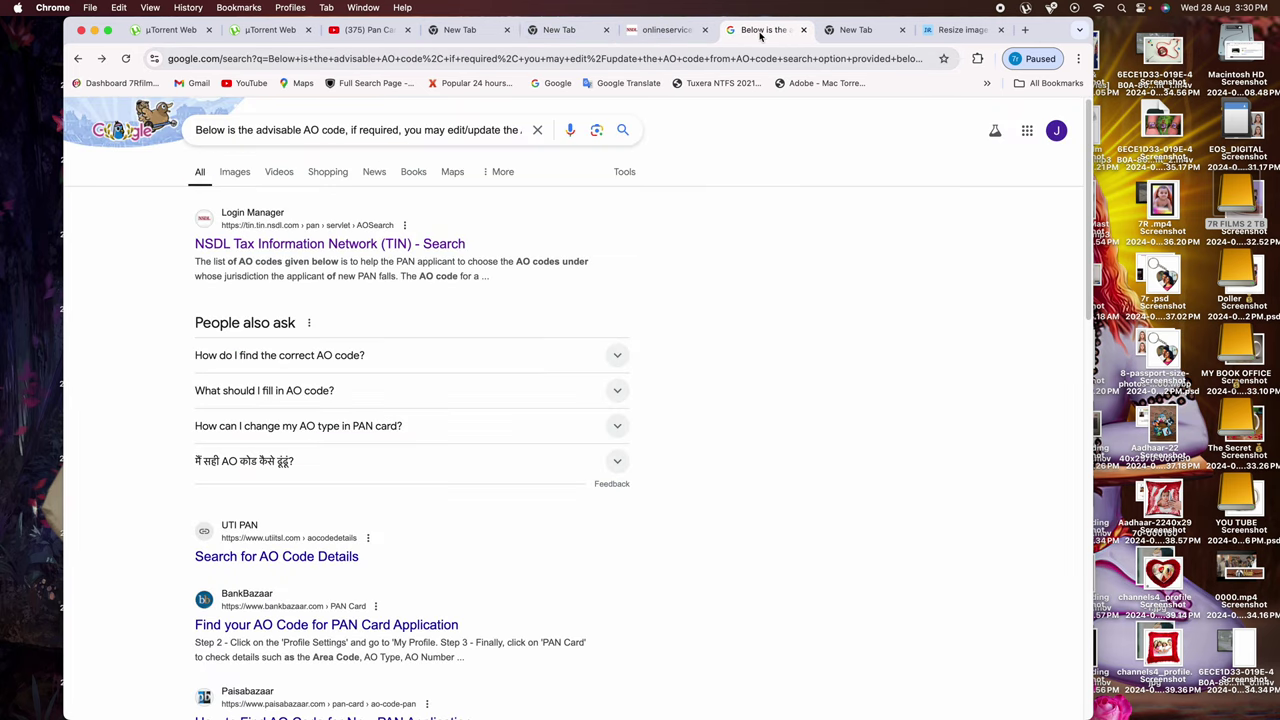
click(309, 246)
scroll(428, 402, down, 3)
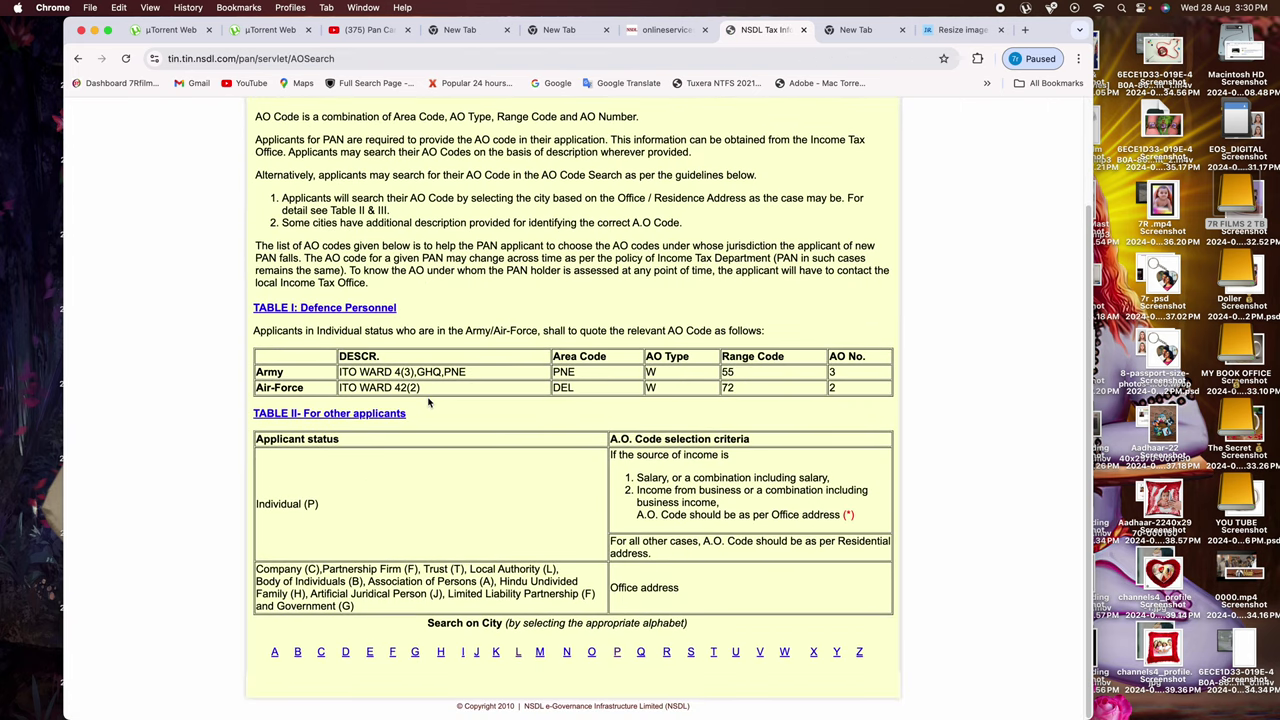
click(519, 652)
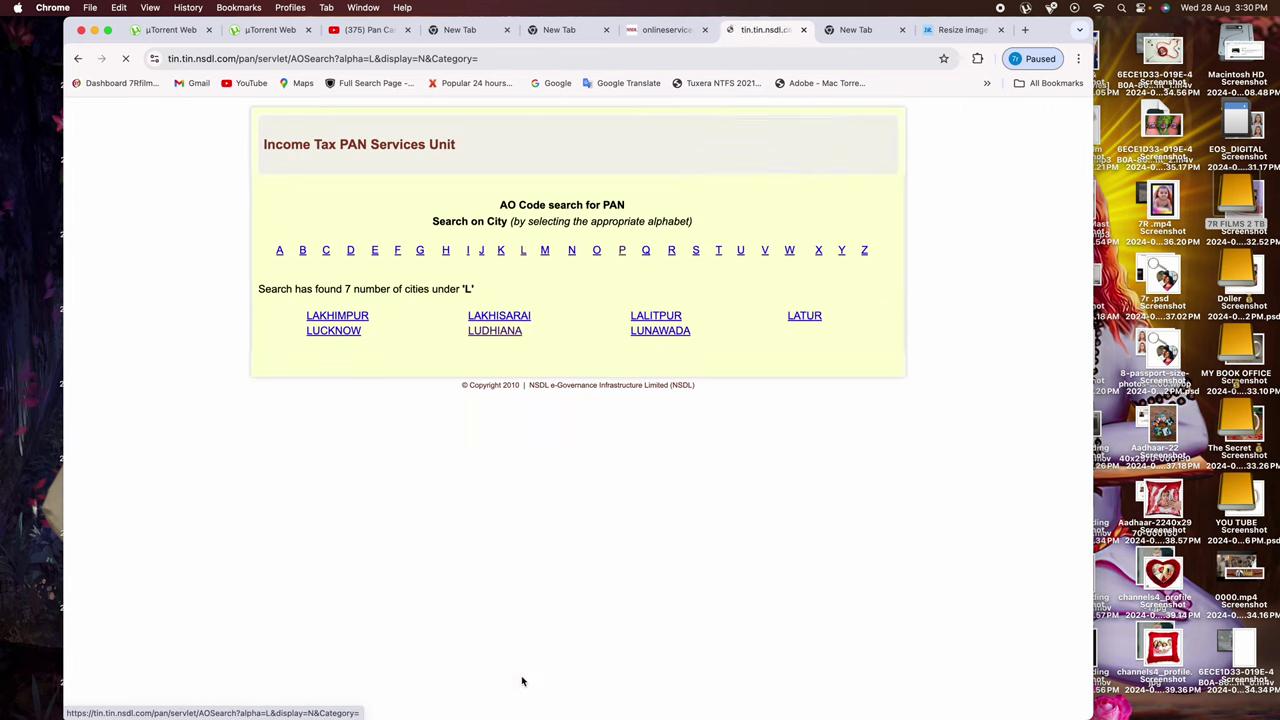
click(496, 333)
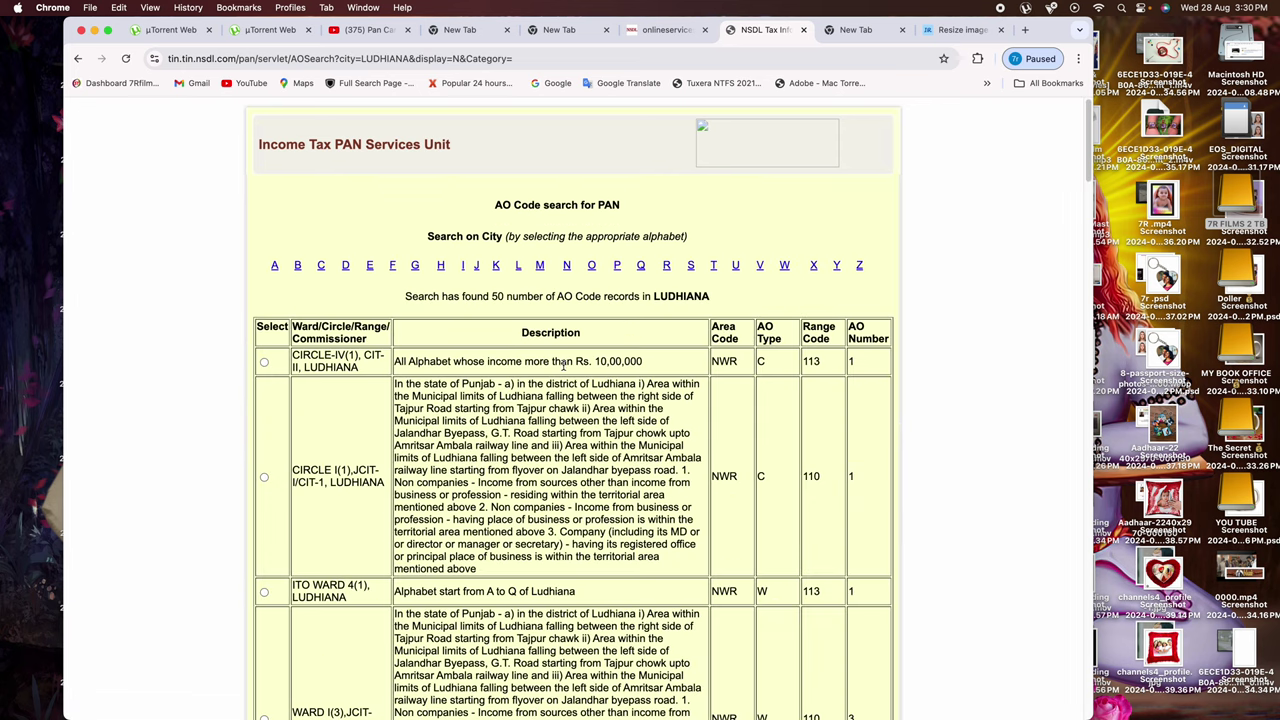
scroll(545, 462, down, 1)
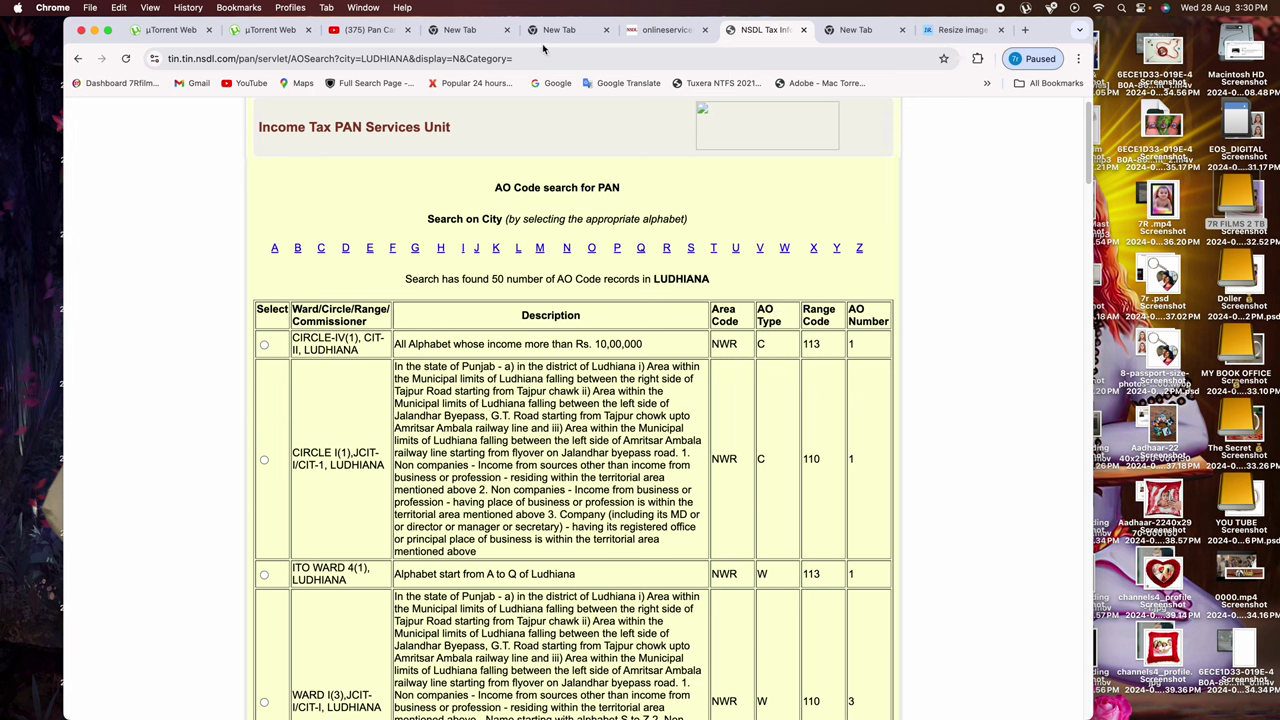
Compare the range code and AO number in the PAN application with the CIRCLE I(1) entry in the Ludhiana AO code list
click(660, 29)
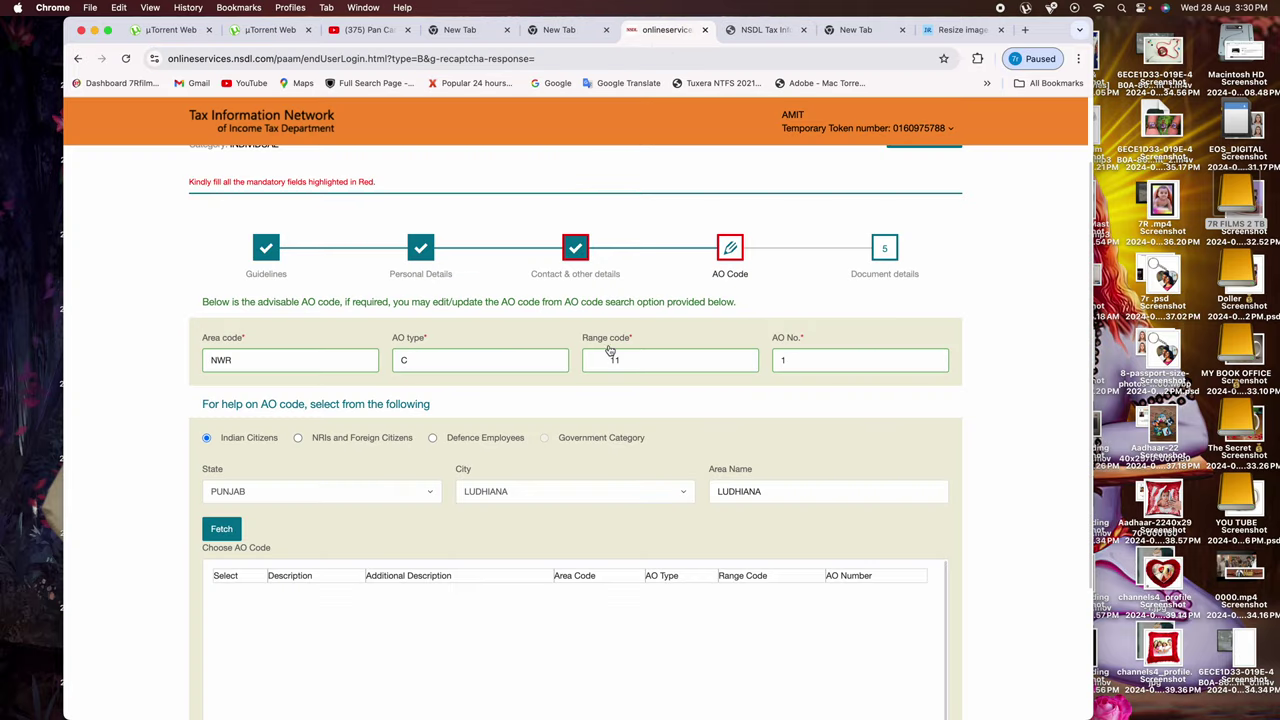
click(857, 29)
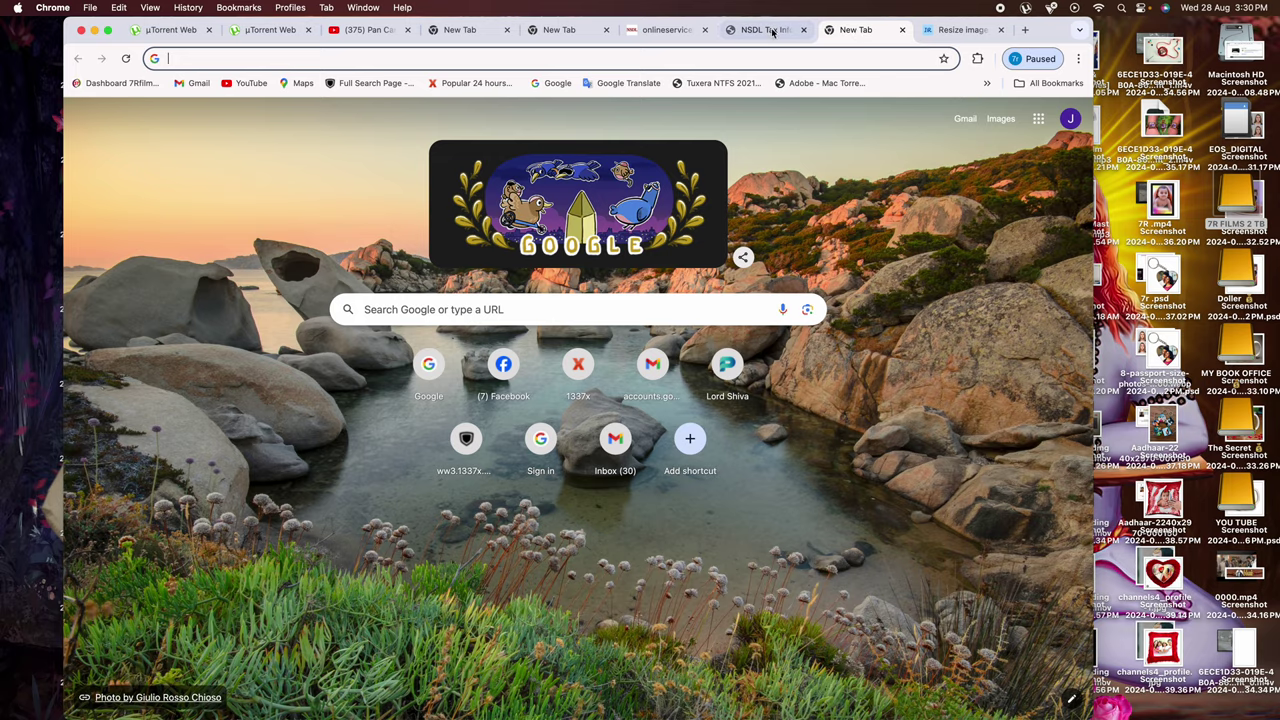
click(765, 29)
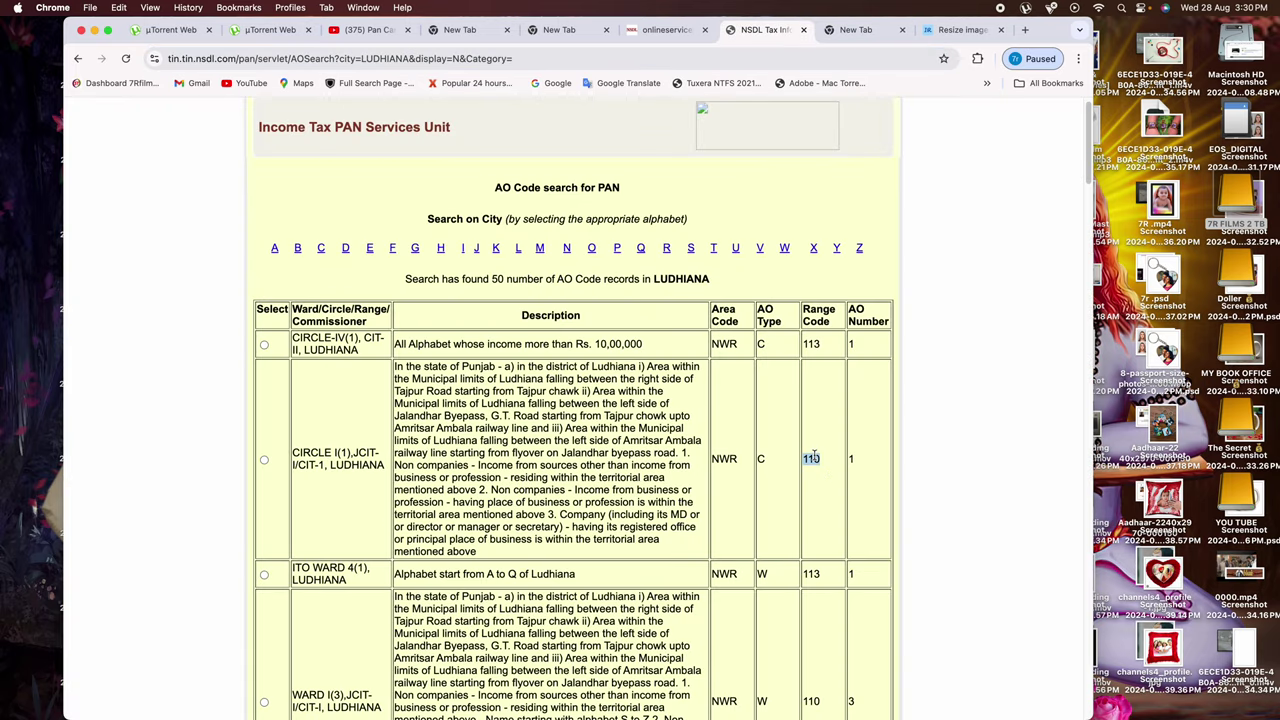
drag(810, 458, 803, 458)
click(655, 30)
click(838, 362)
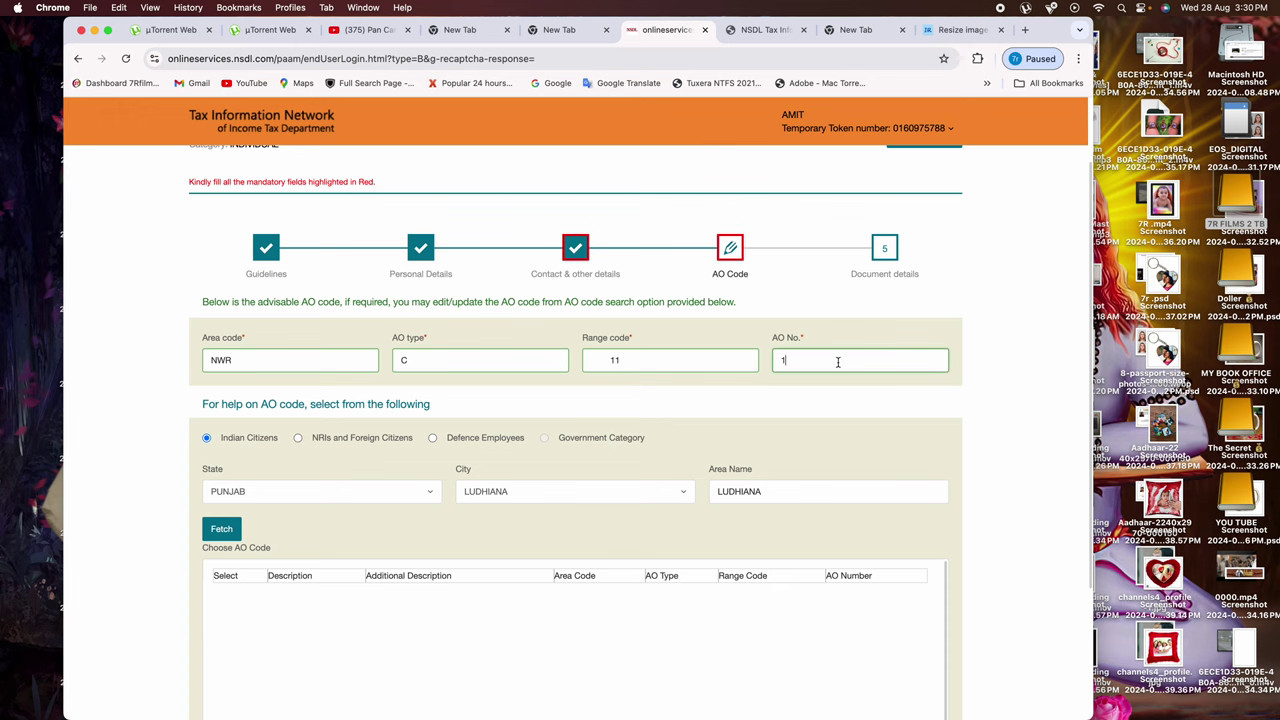
Review the state, city and area name choices in the AO code help section of the application
scroll(371, 557, down, 3)
click(294, 318)
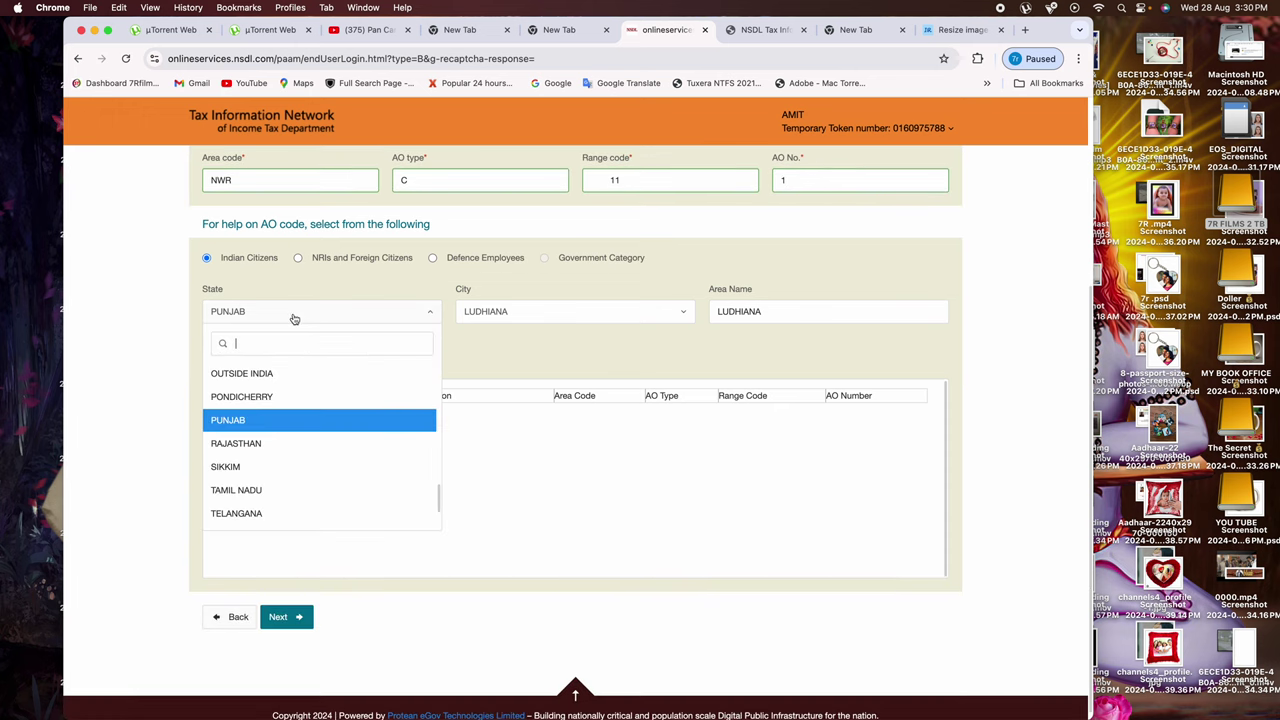
click(570, 318)
click(858, 312)
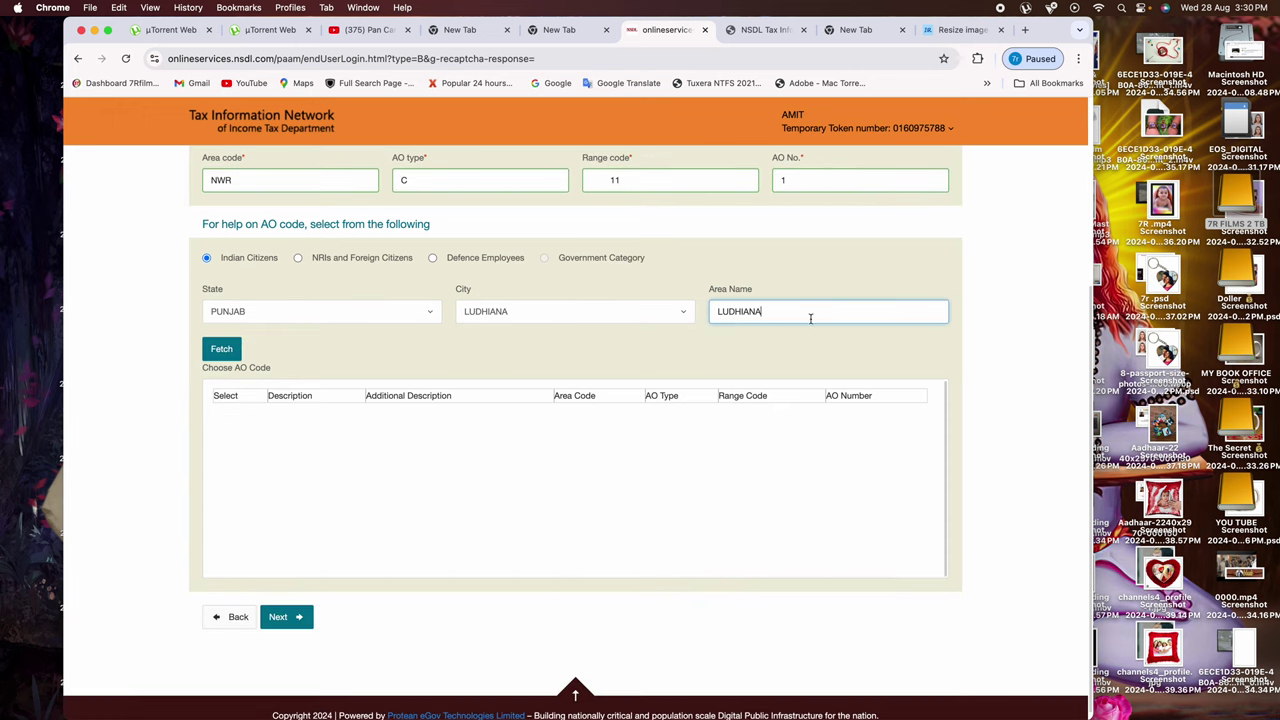
Continue to the Document details section and review the declaration, the photo and signature uploads, and the supporting documents
click(286, 617)
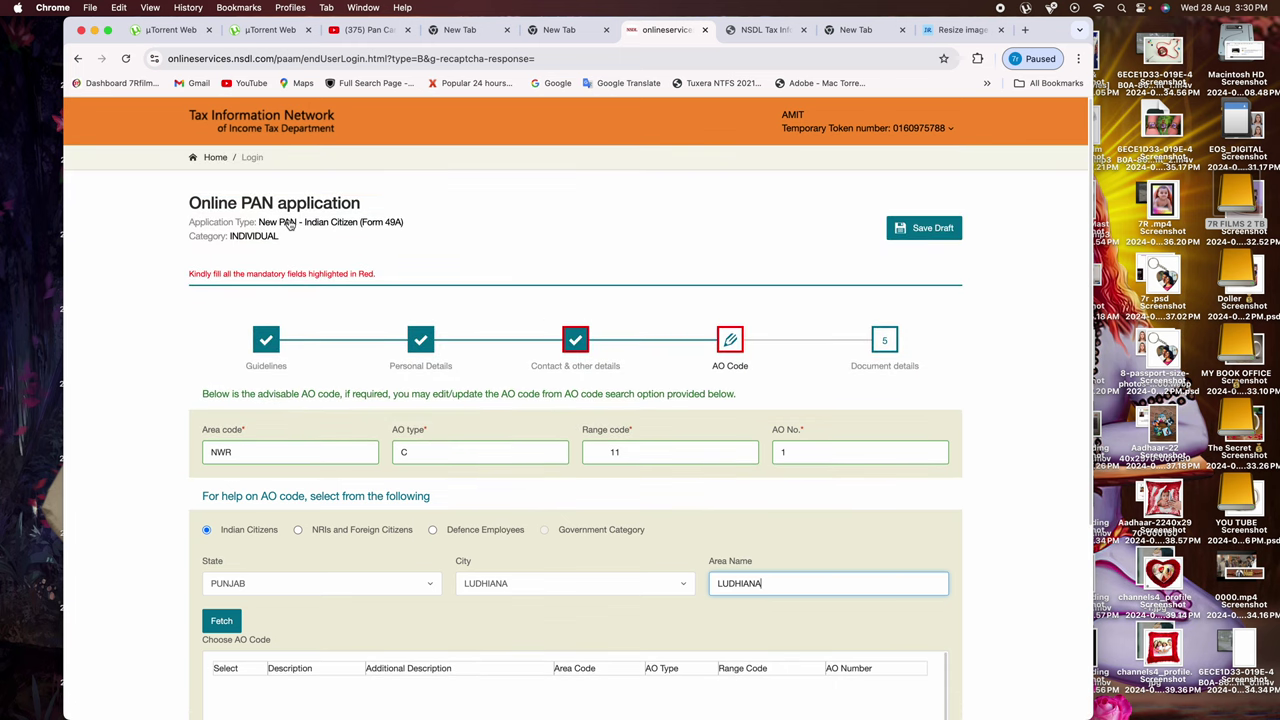
scroll(505, 570, down, 3)
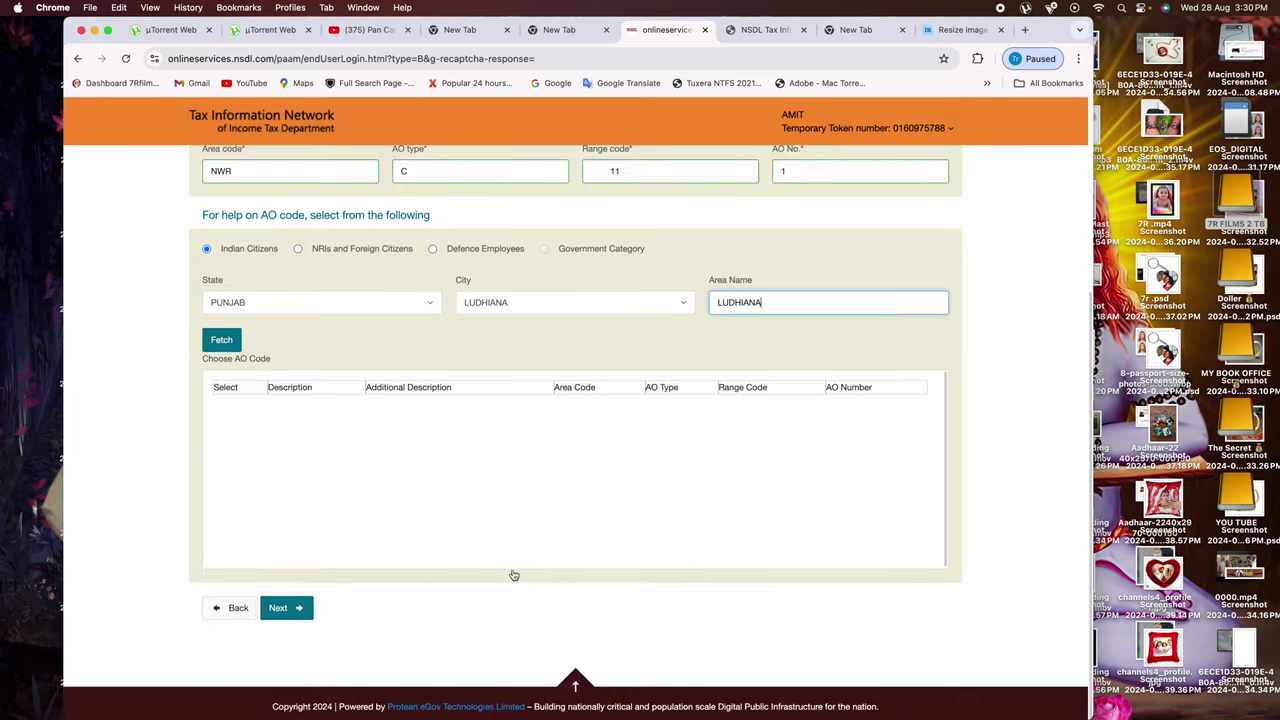
click(308, 607)
scroll(591, 569, down, 10)
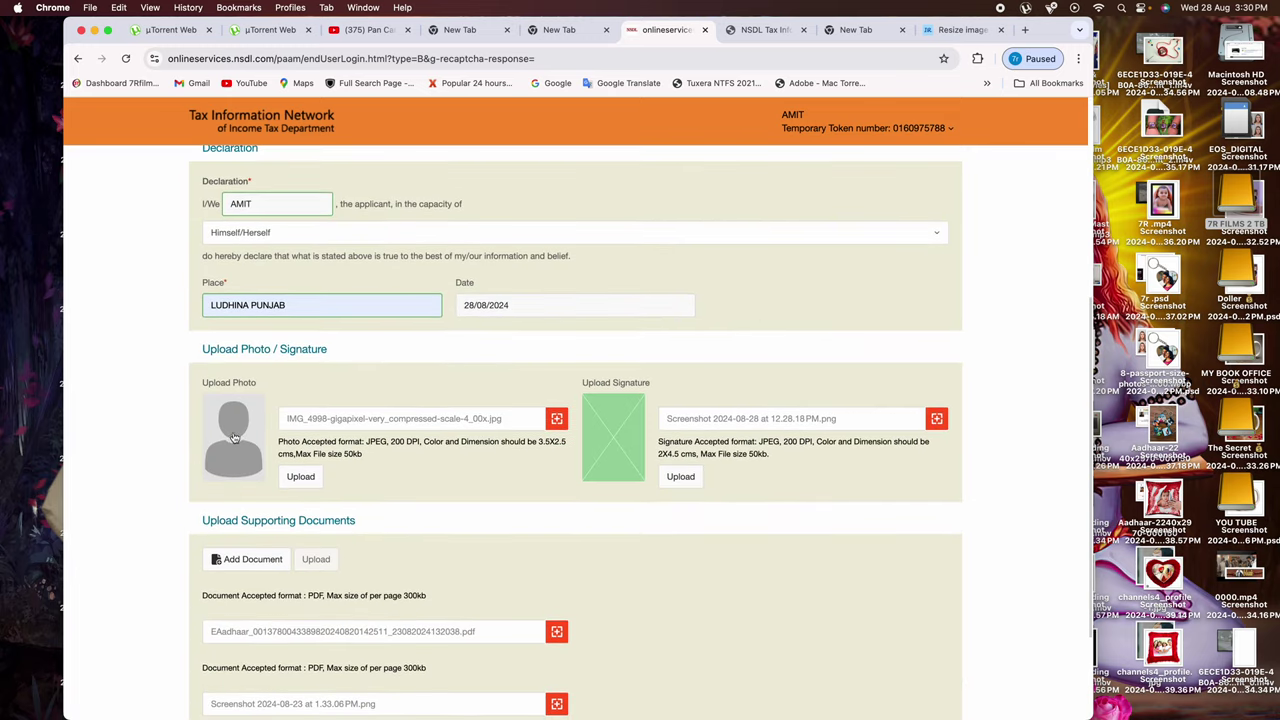
scroll(428, 449, down, 1)
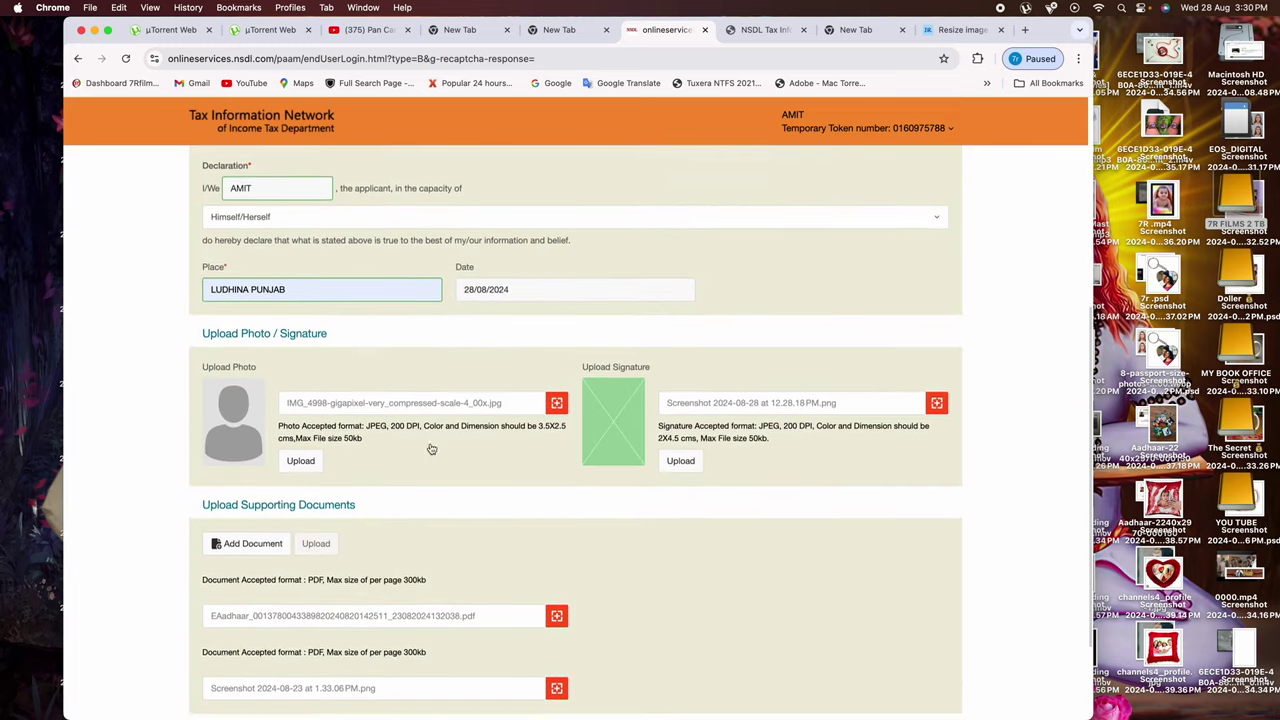
scroll(380, 540, down, 3)
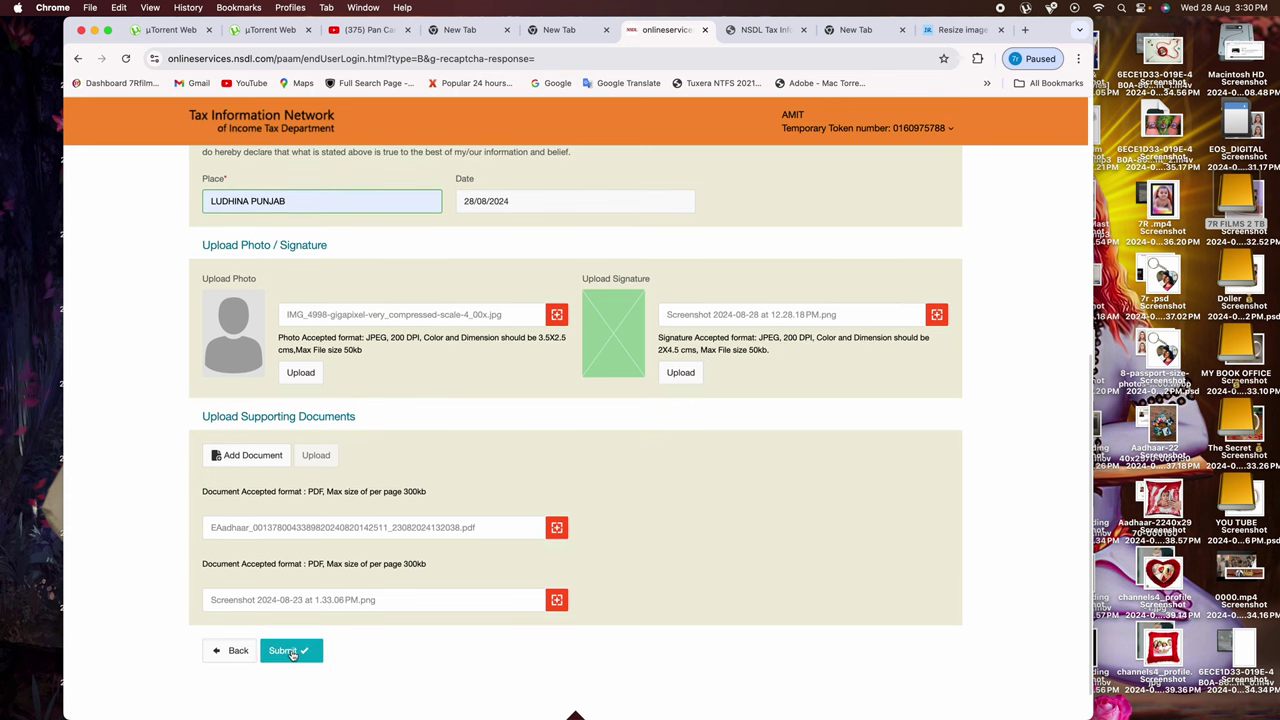